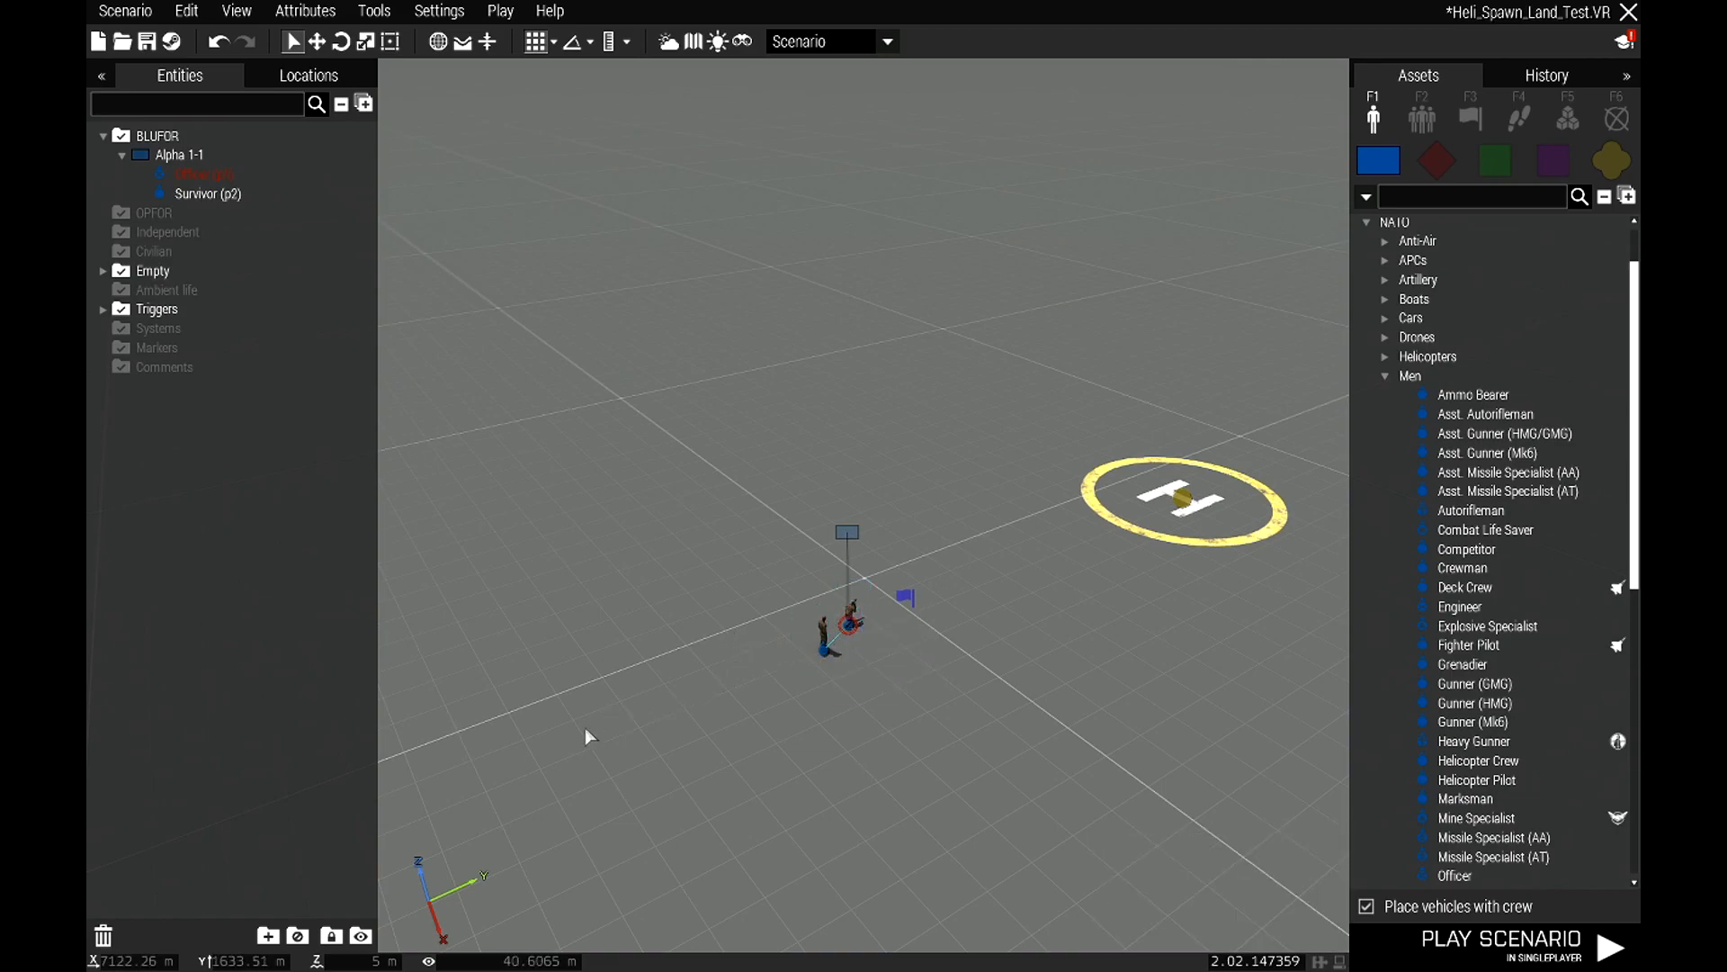
Review the attributes of the trigger beside the two soldiers and of the helipad, leaving both unchanged.
double_click(904, 599)
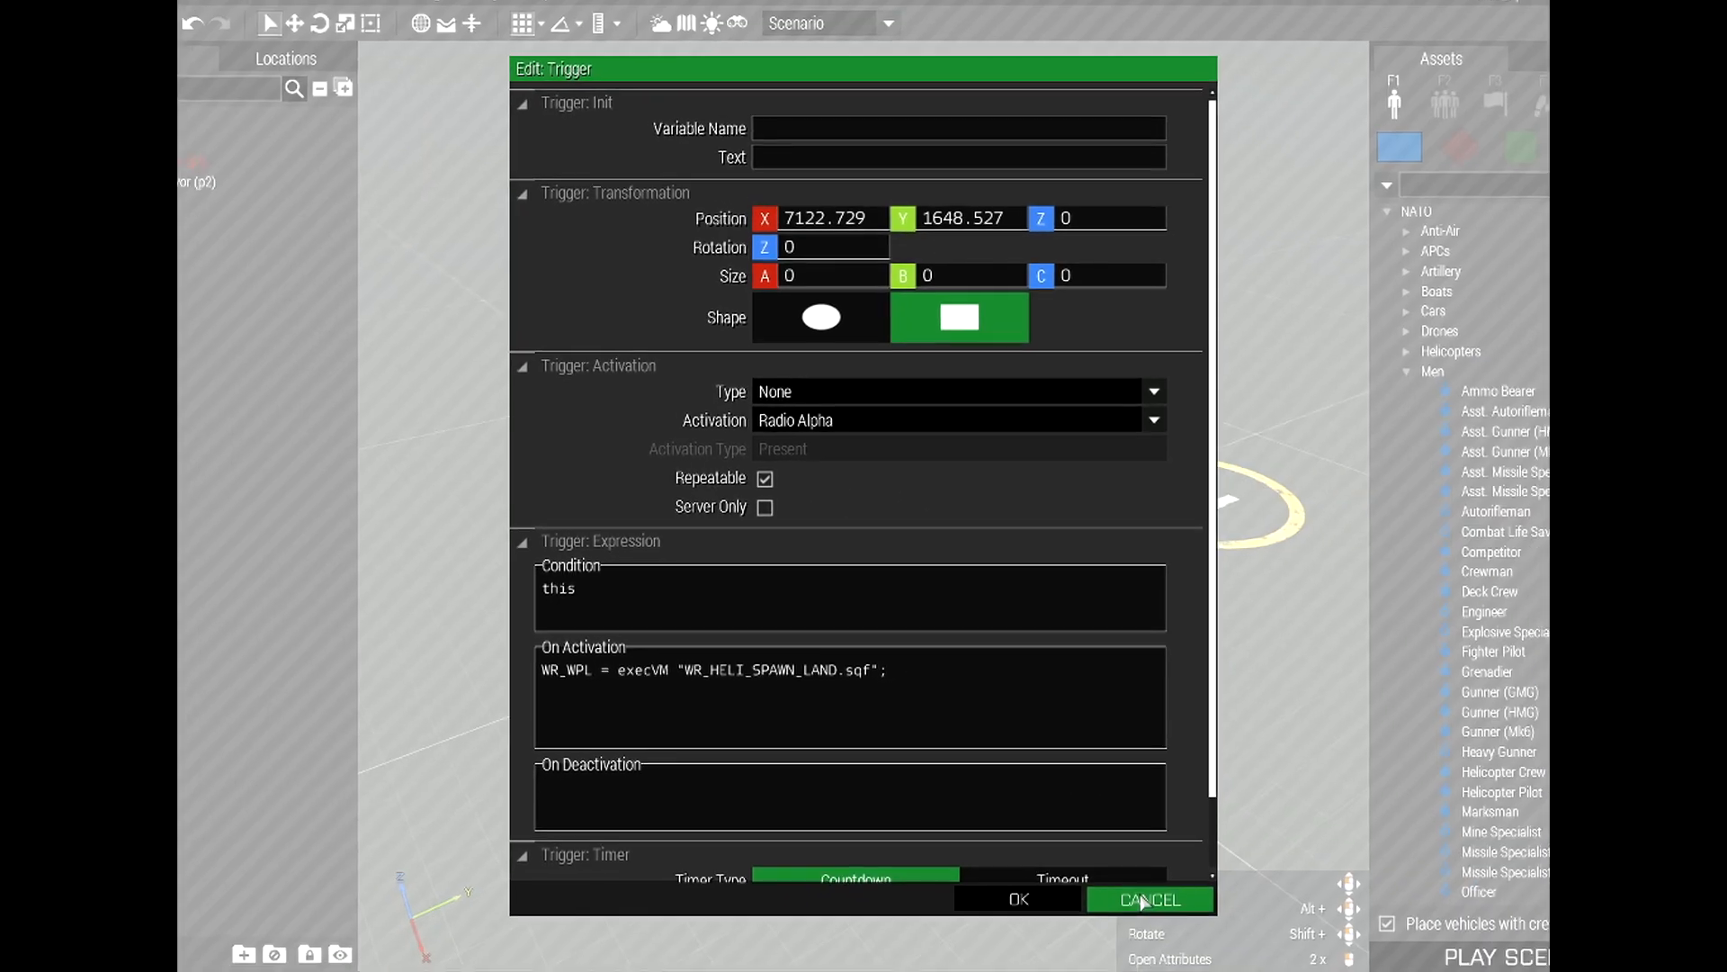
left_click(1184, 950)
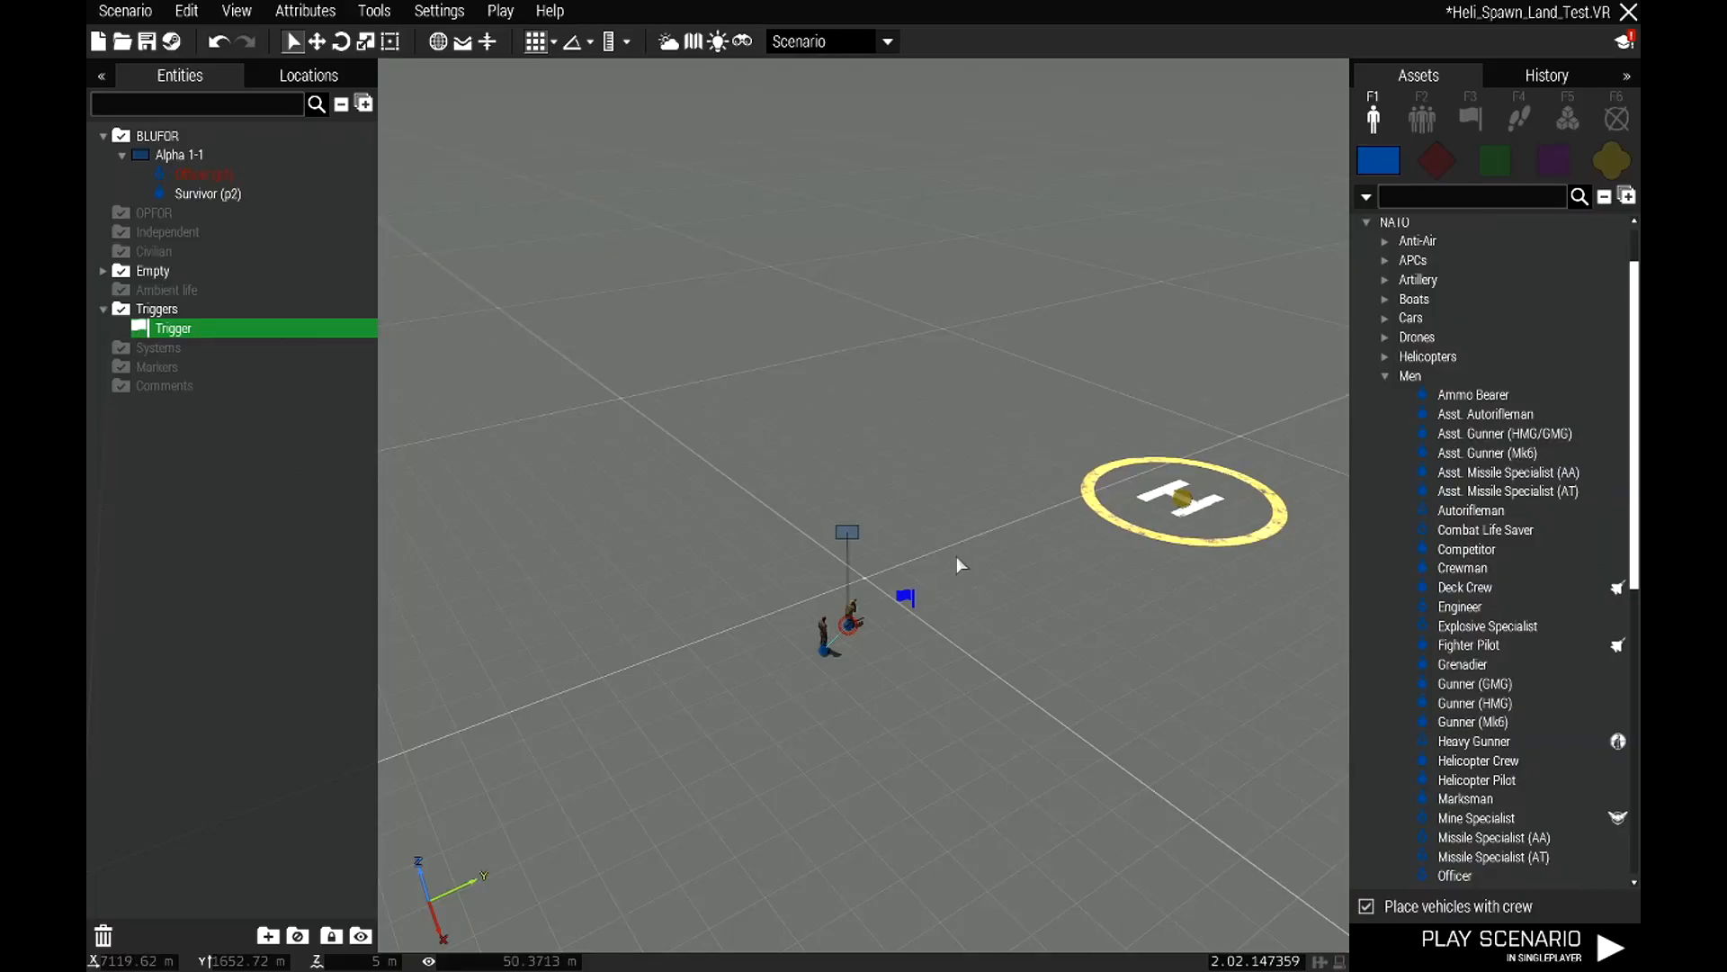
left_click(1072, 554)
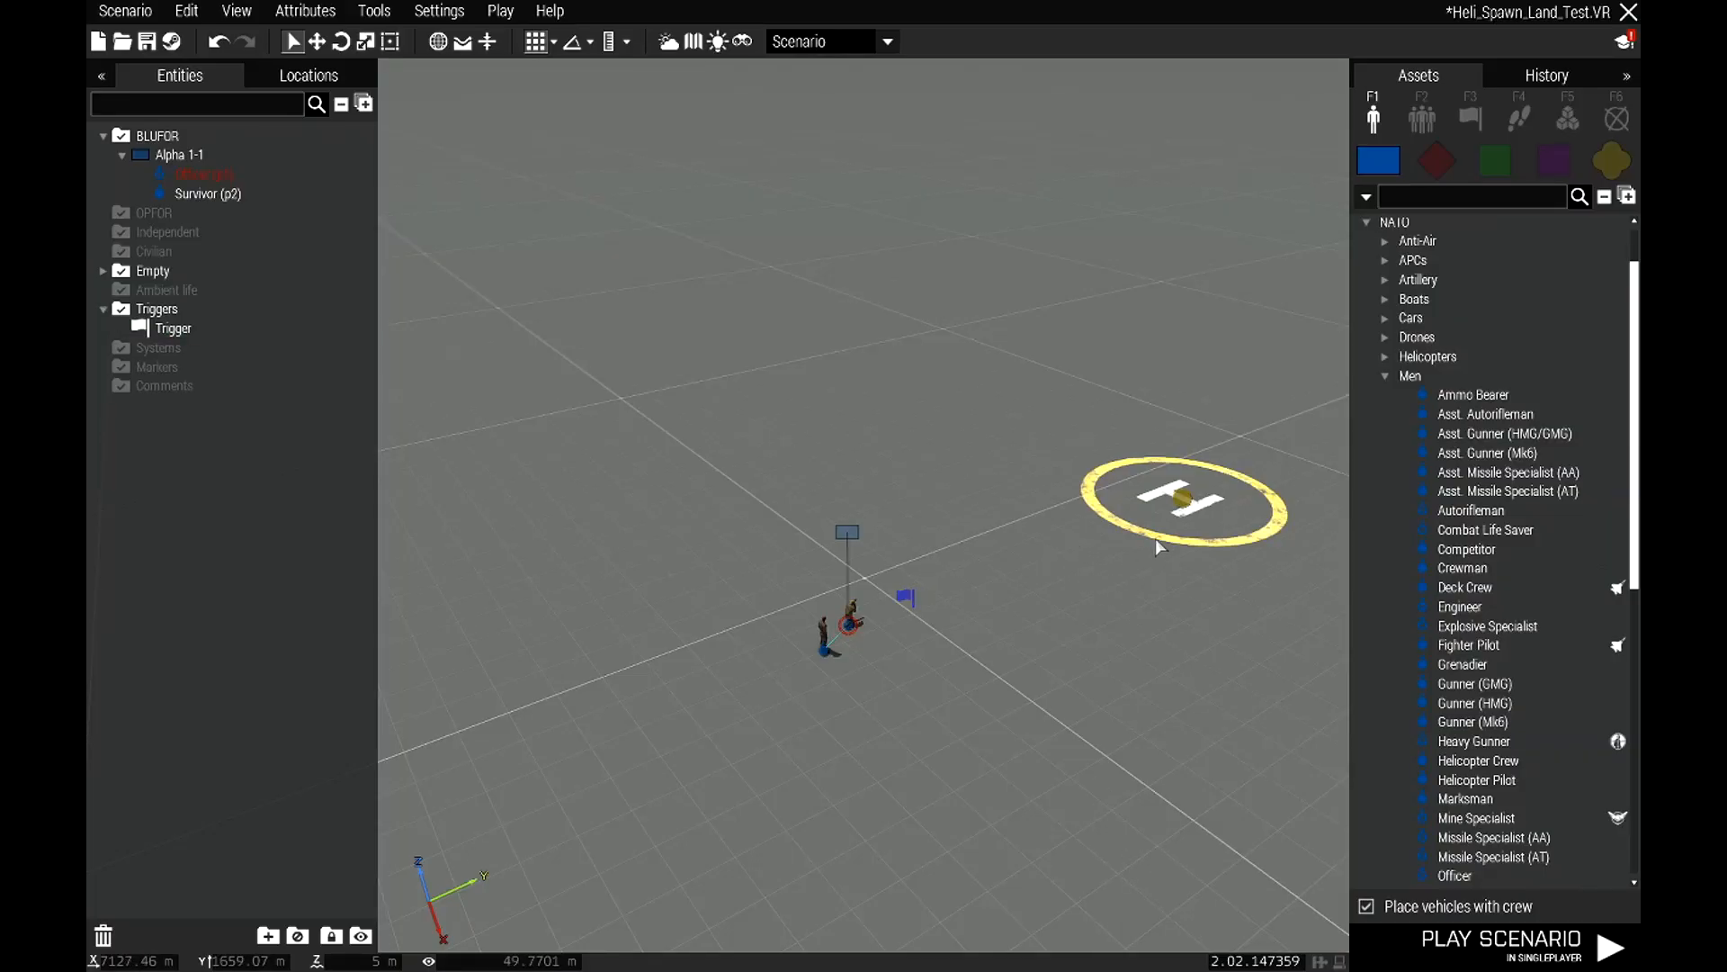
double_click(1182, 498)
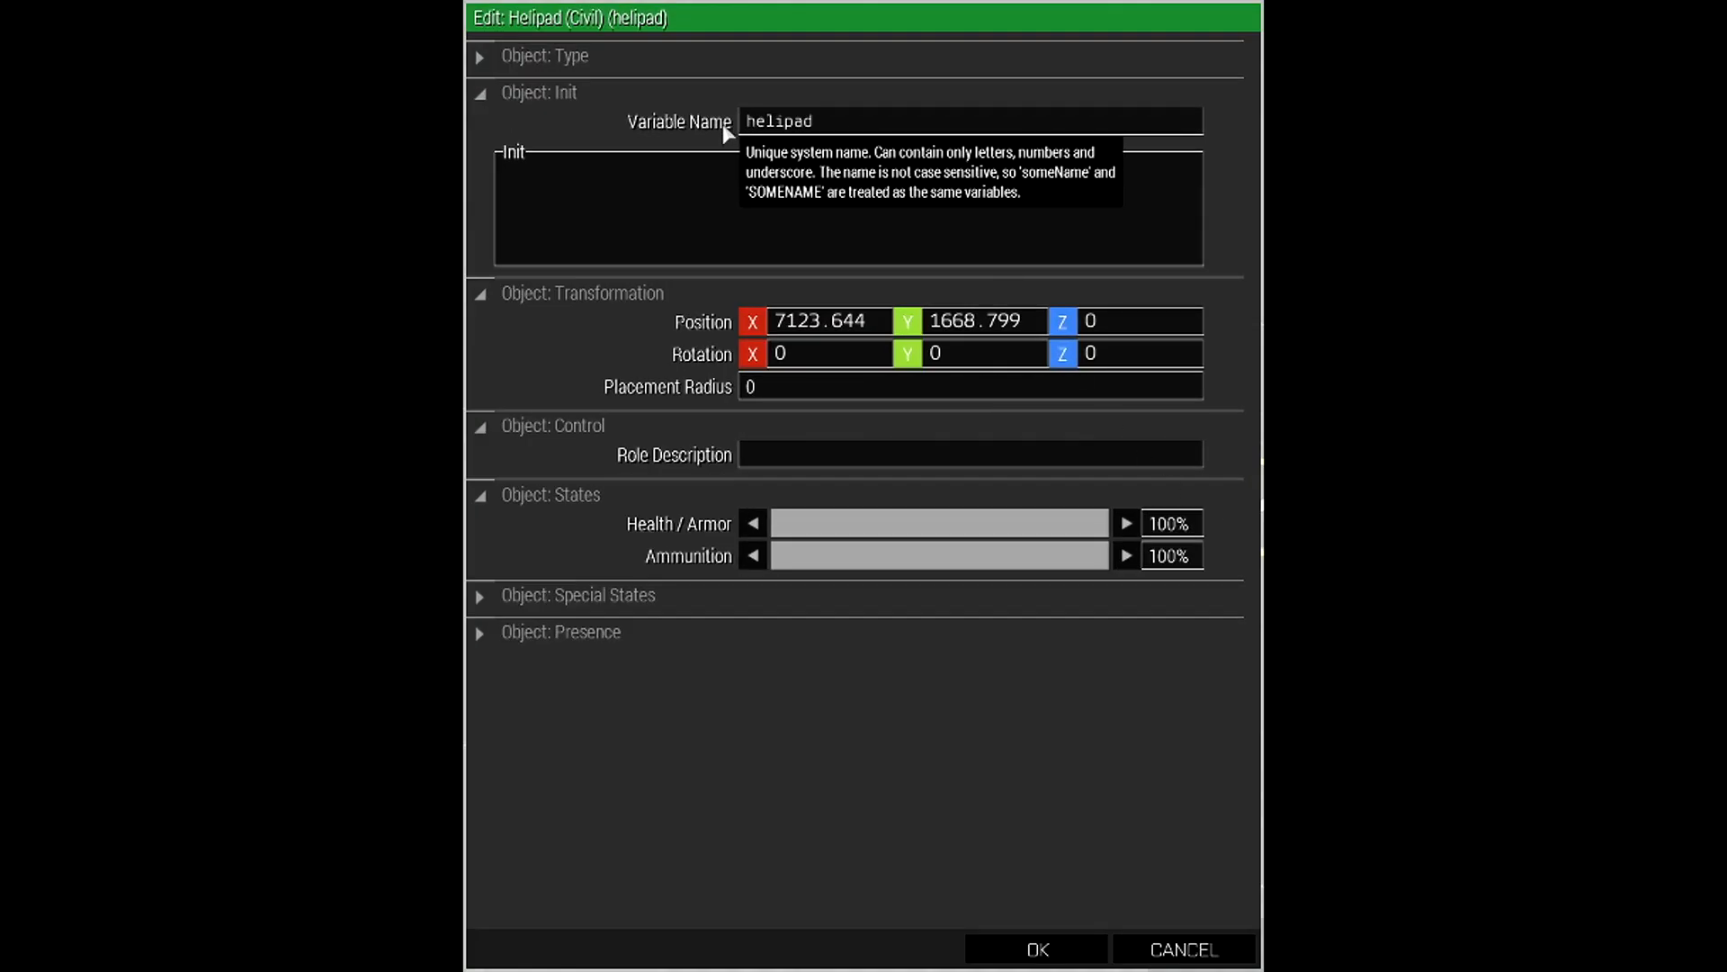
left_click(1200, 952)
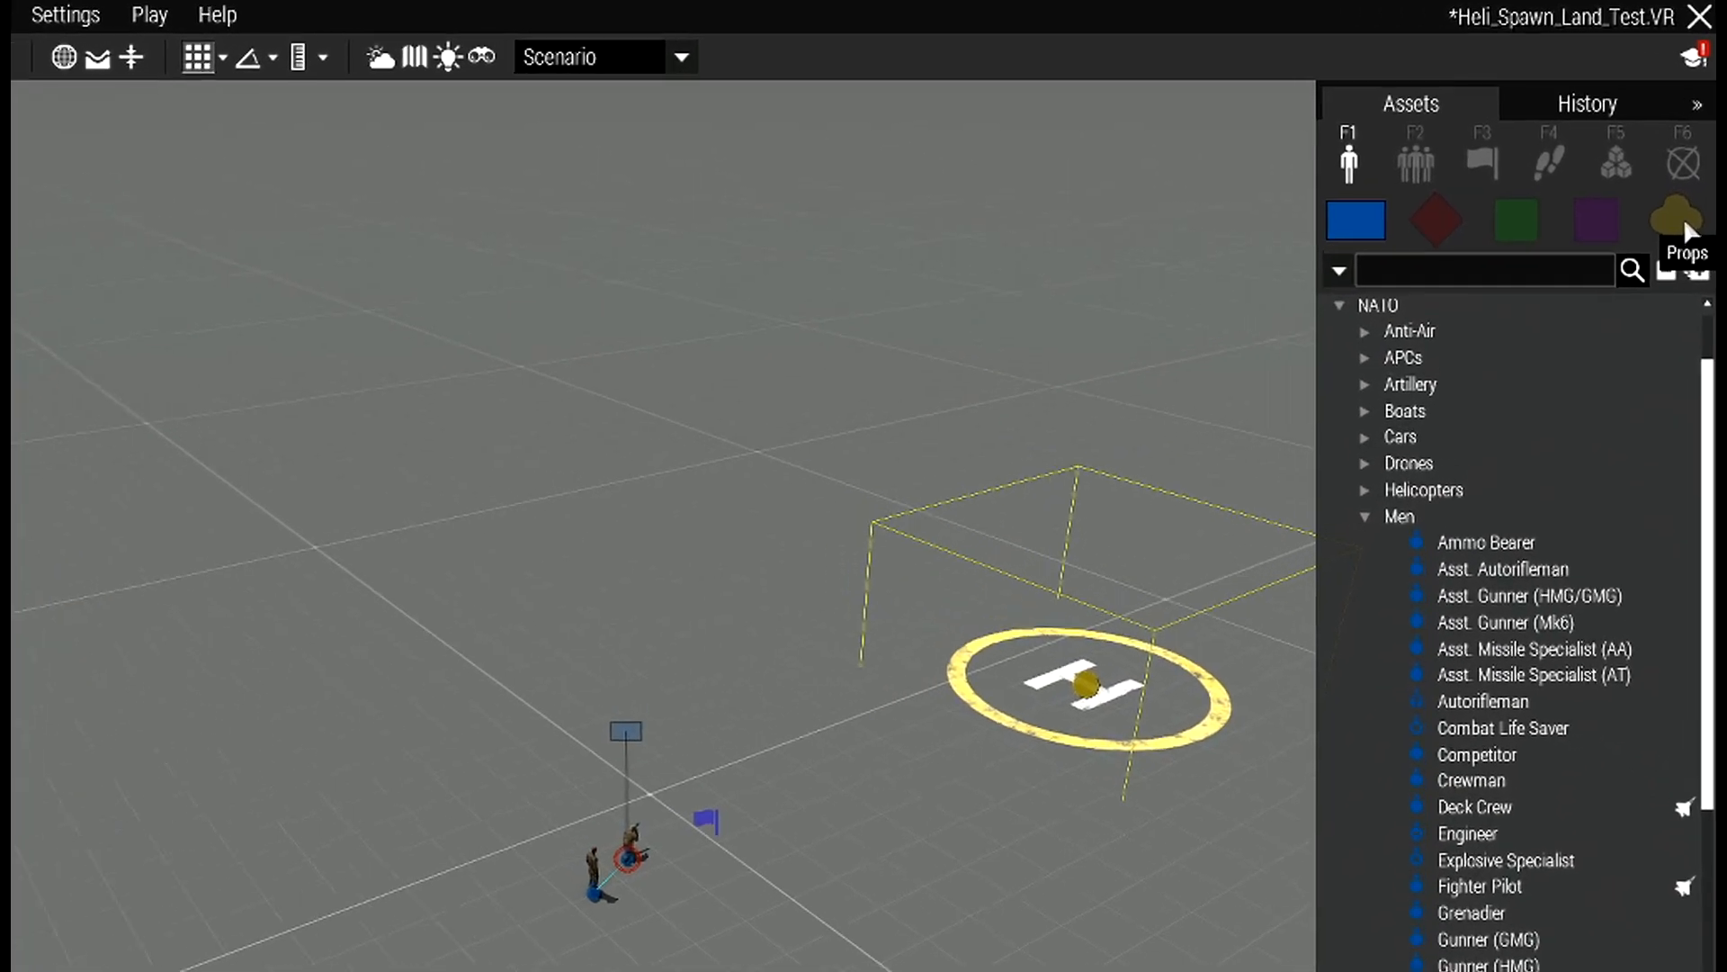
Search the props for "heli" to look over the available helipad types, and clear the search.
left_click(1612, 160)
type("heliu")
key("BackSpace")
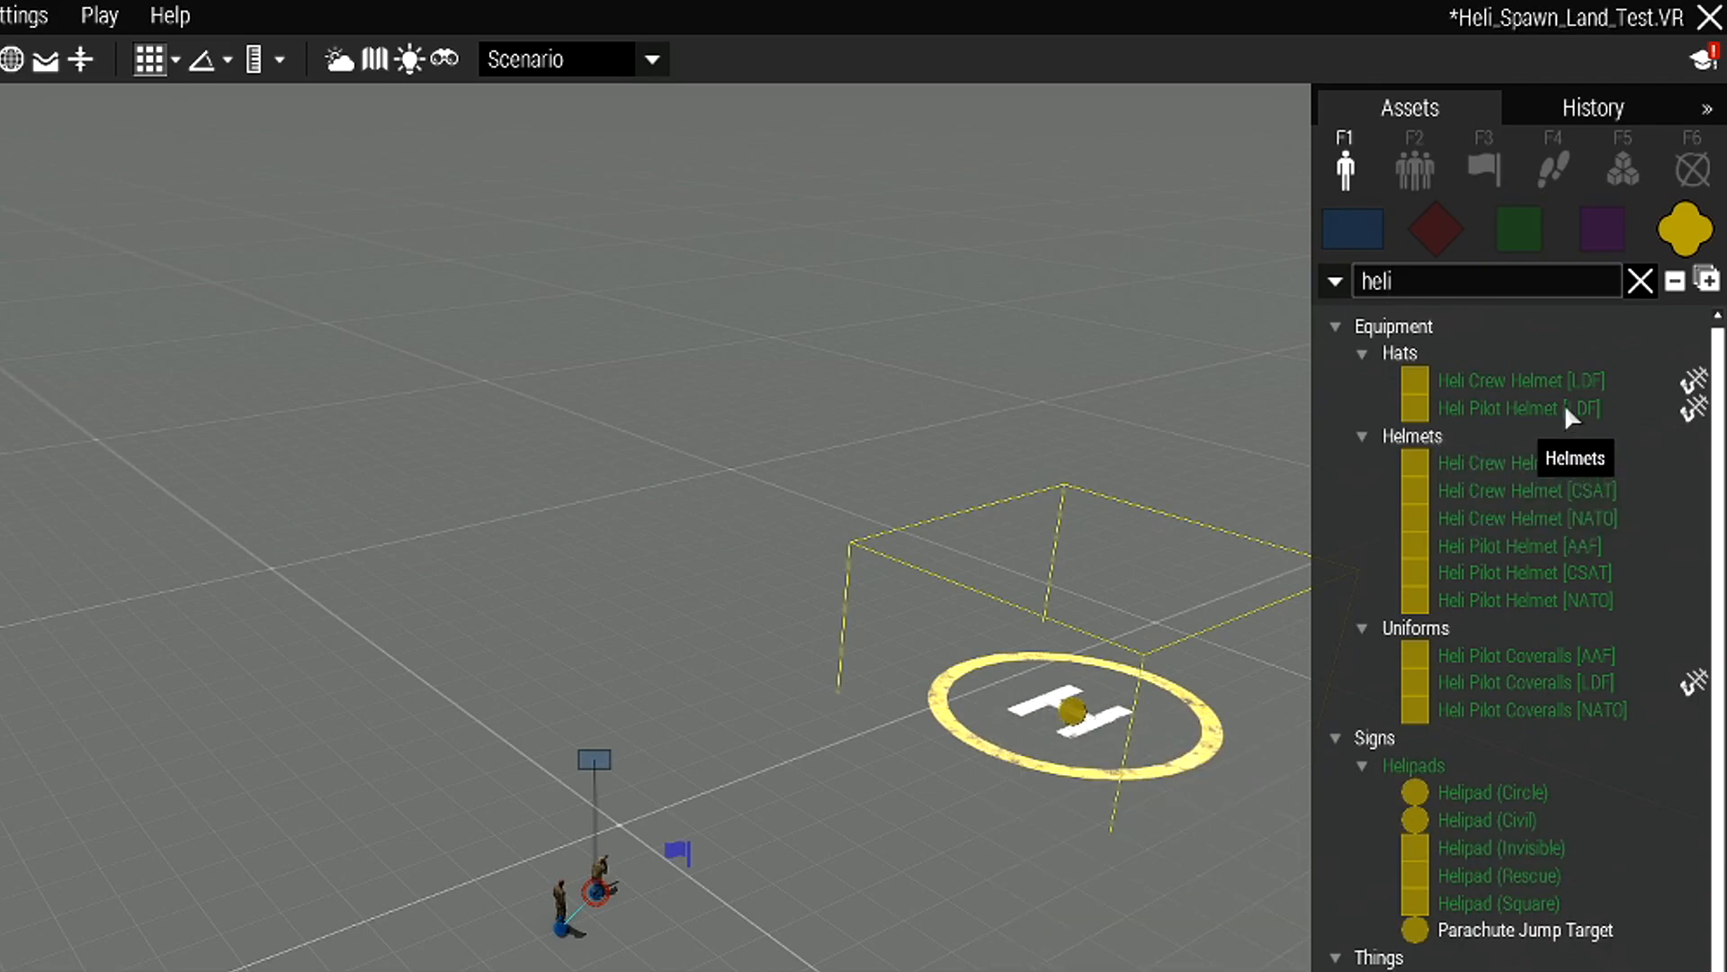
left_click(1639, 282)
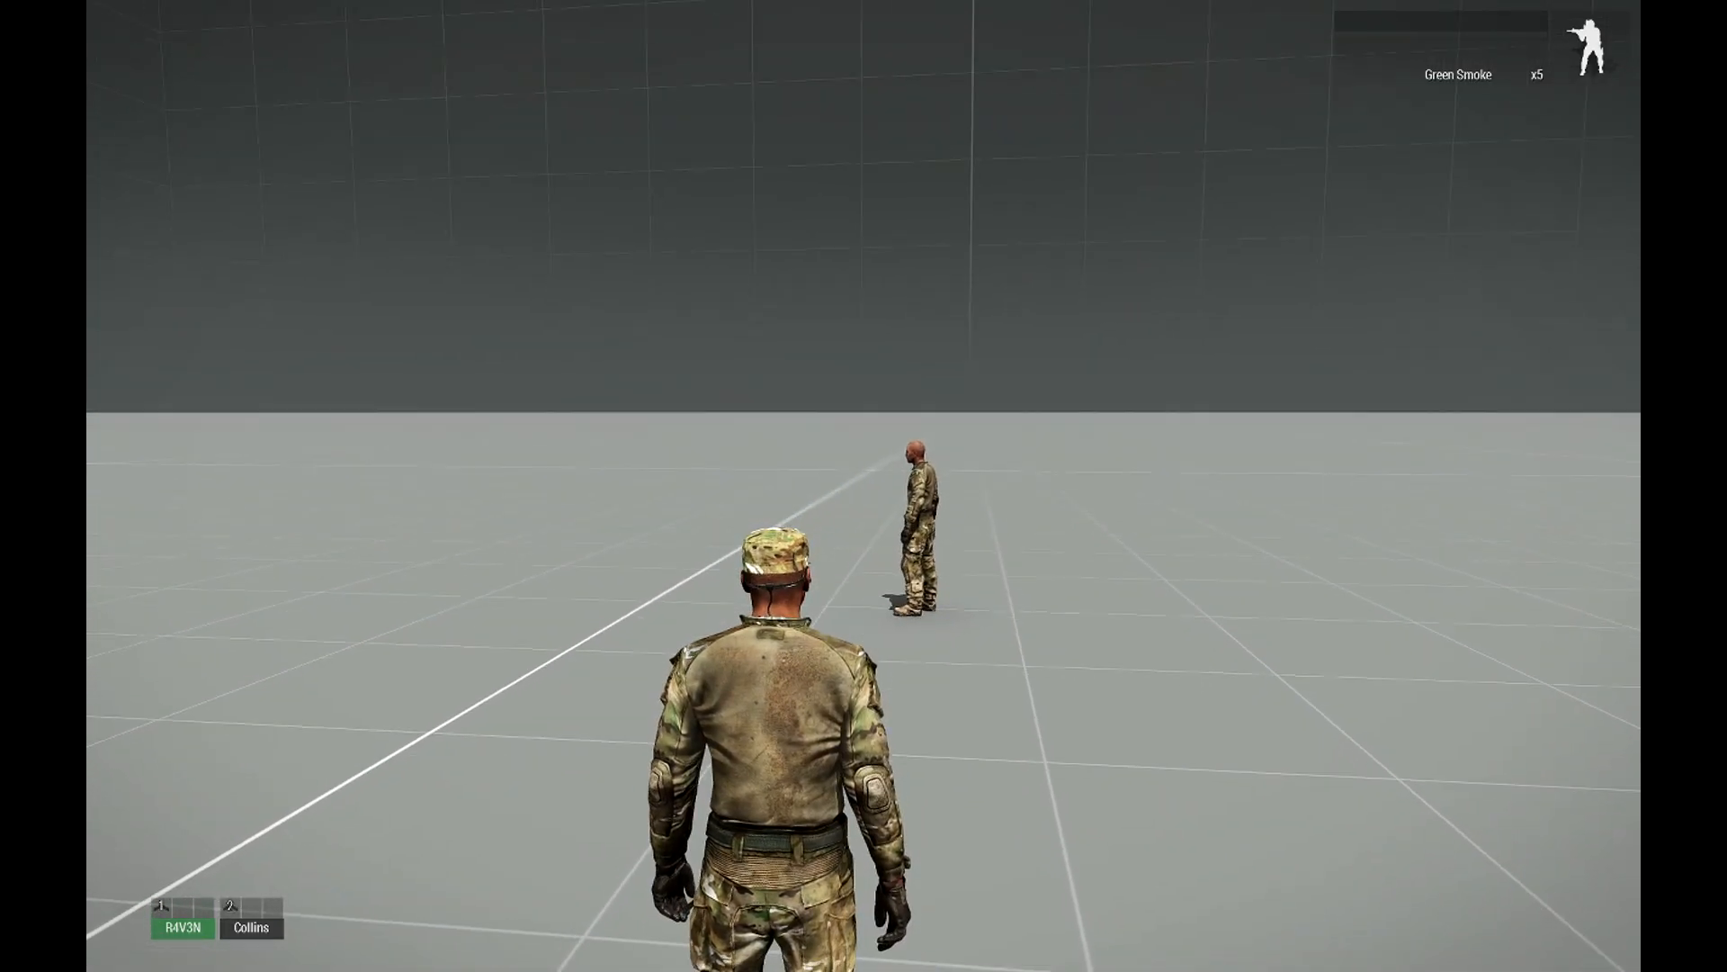
In the scenario preview, order the second squad member to stop.
key("F2")
scroll(864, 486, "down", 1)
key("space")
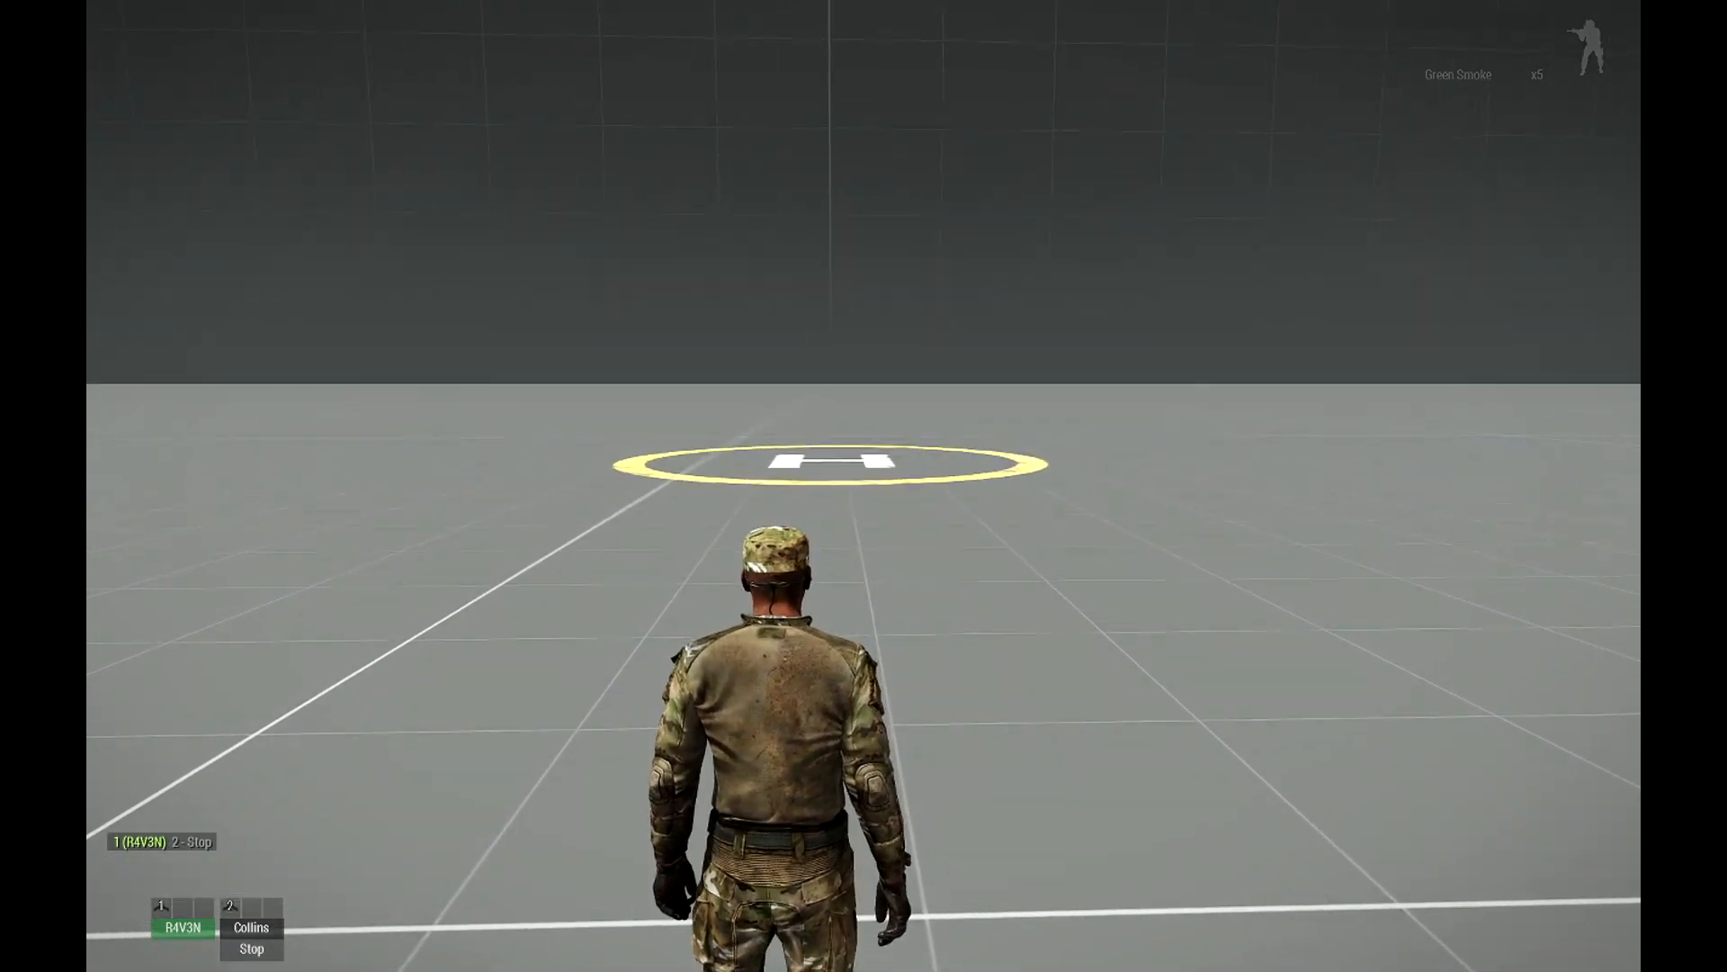
Advance towards the helipad and throw a green smoke grenade onto it.
key("w")
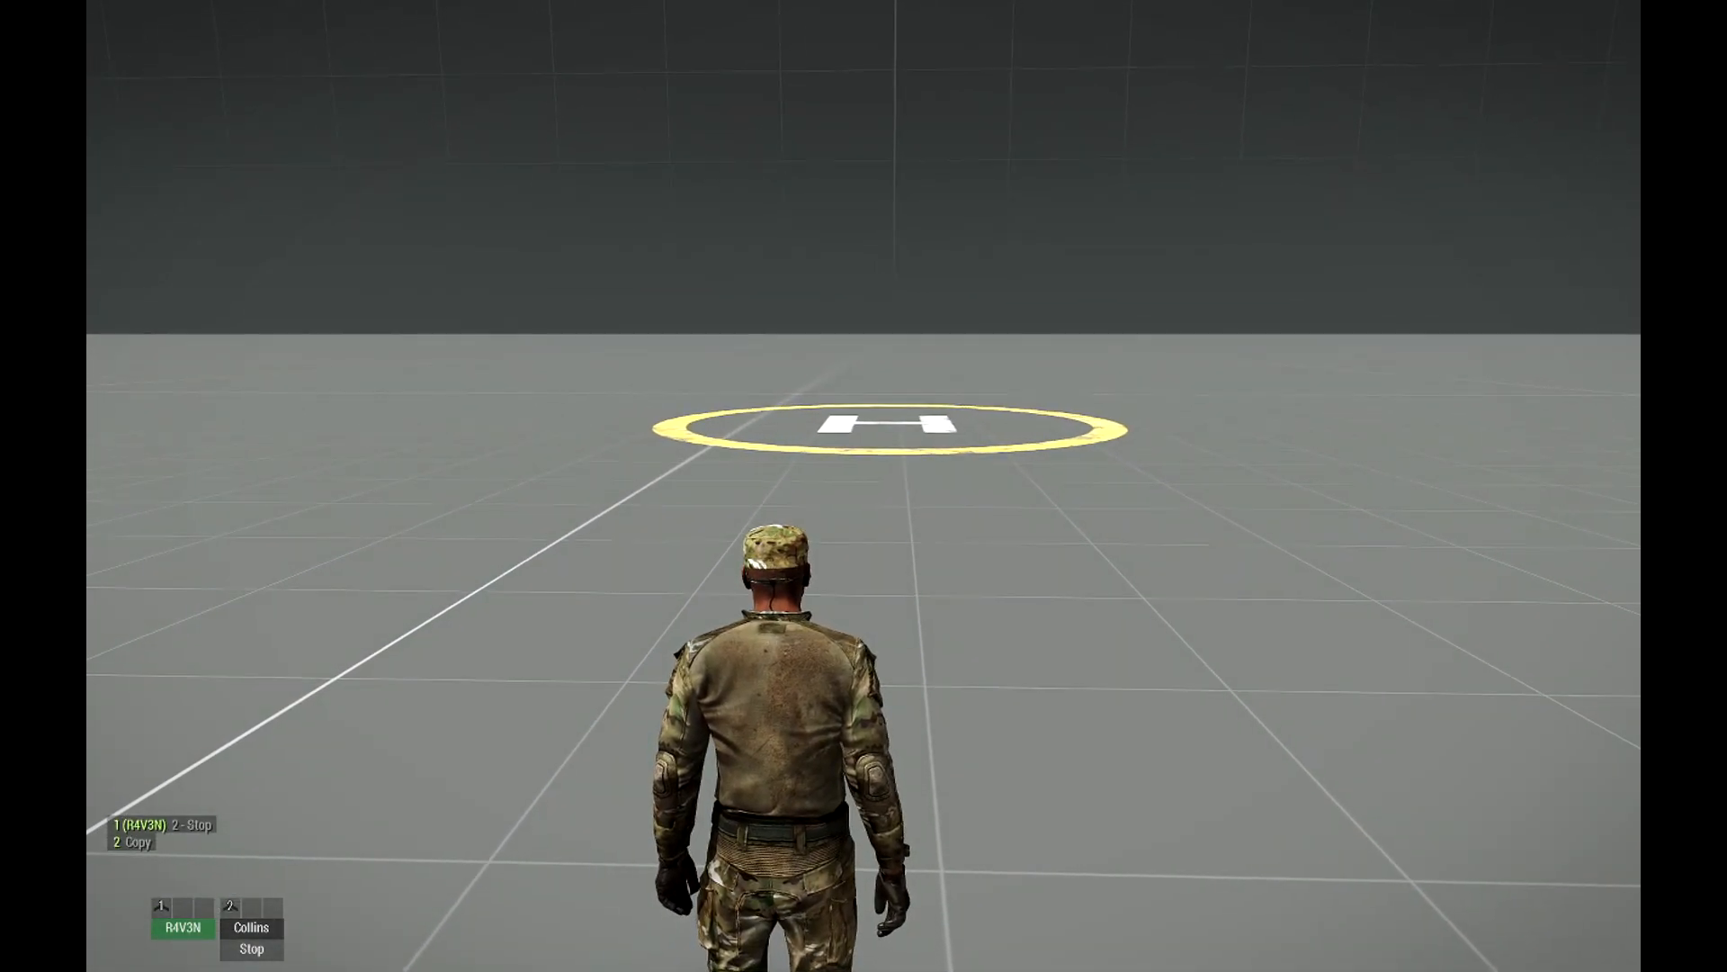
key("w")
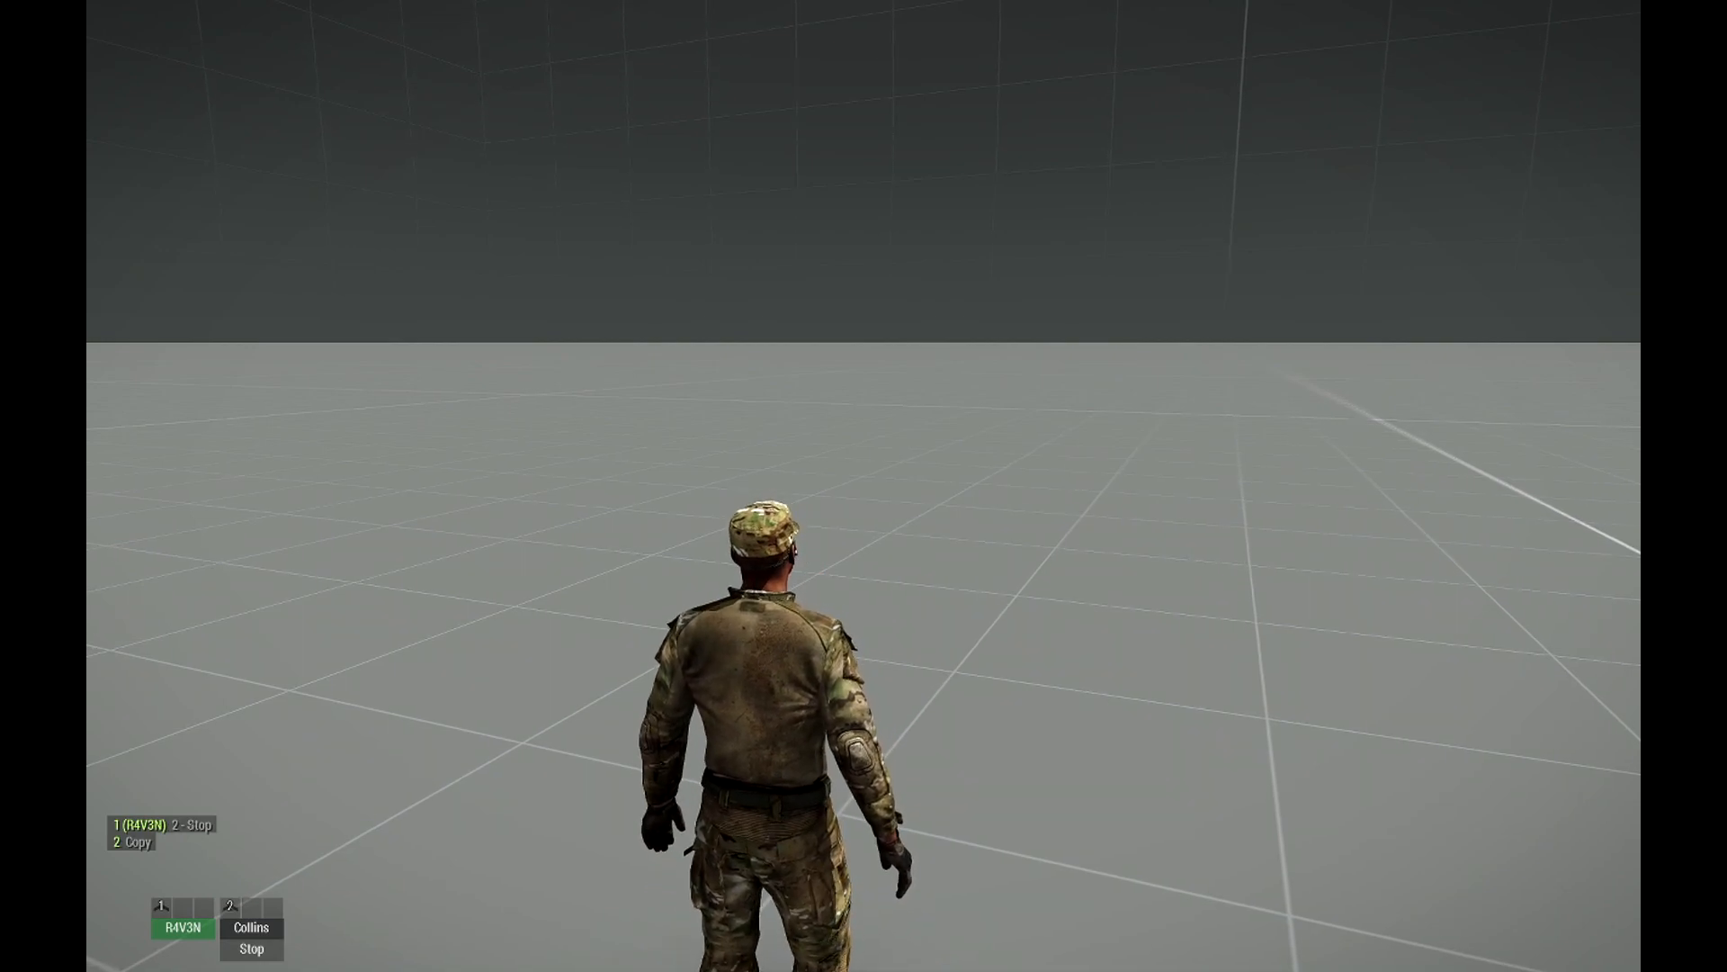
key("g")
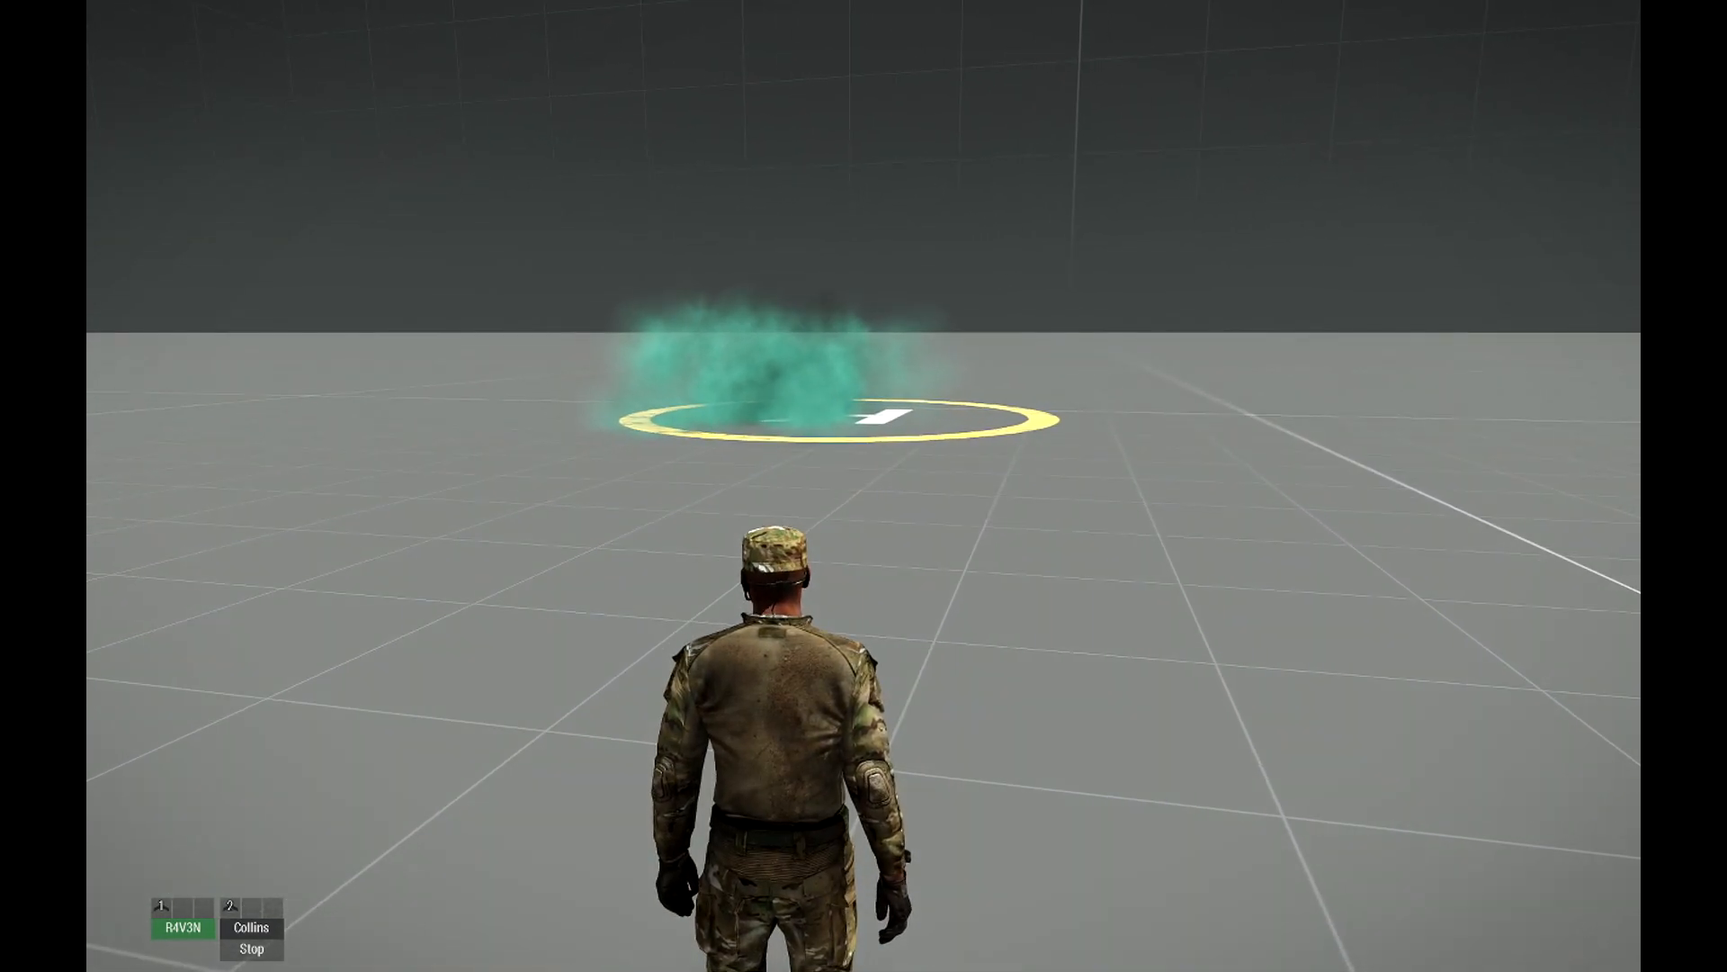
Activate the Radio Alpha trigger from the squad reply commands to call in the helicopter.
key("w")
key("BackSpace")
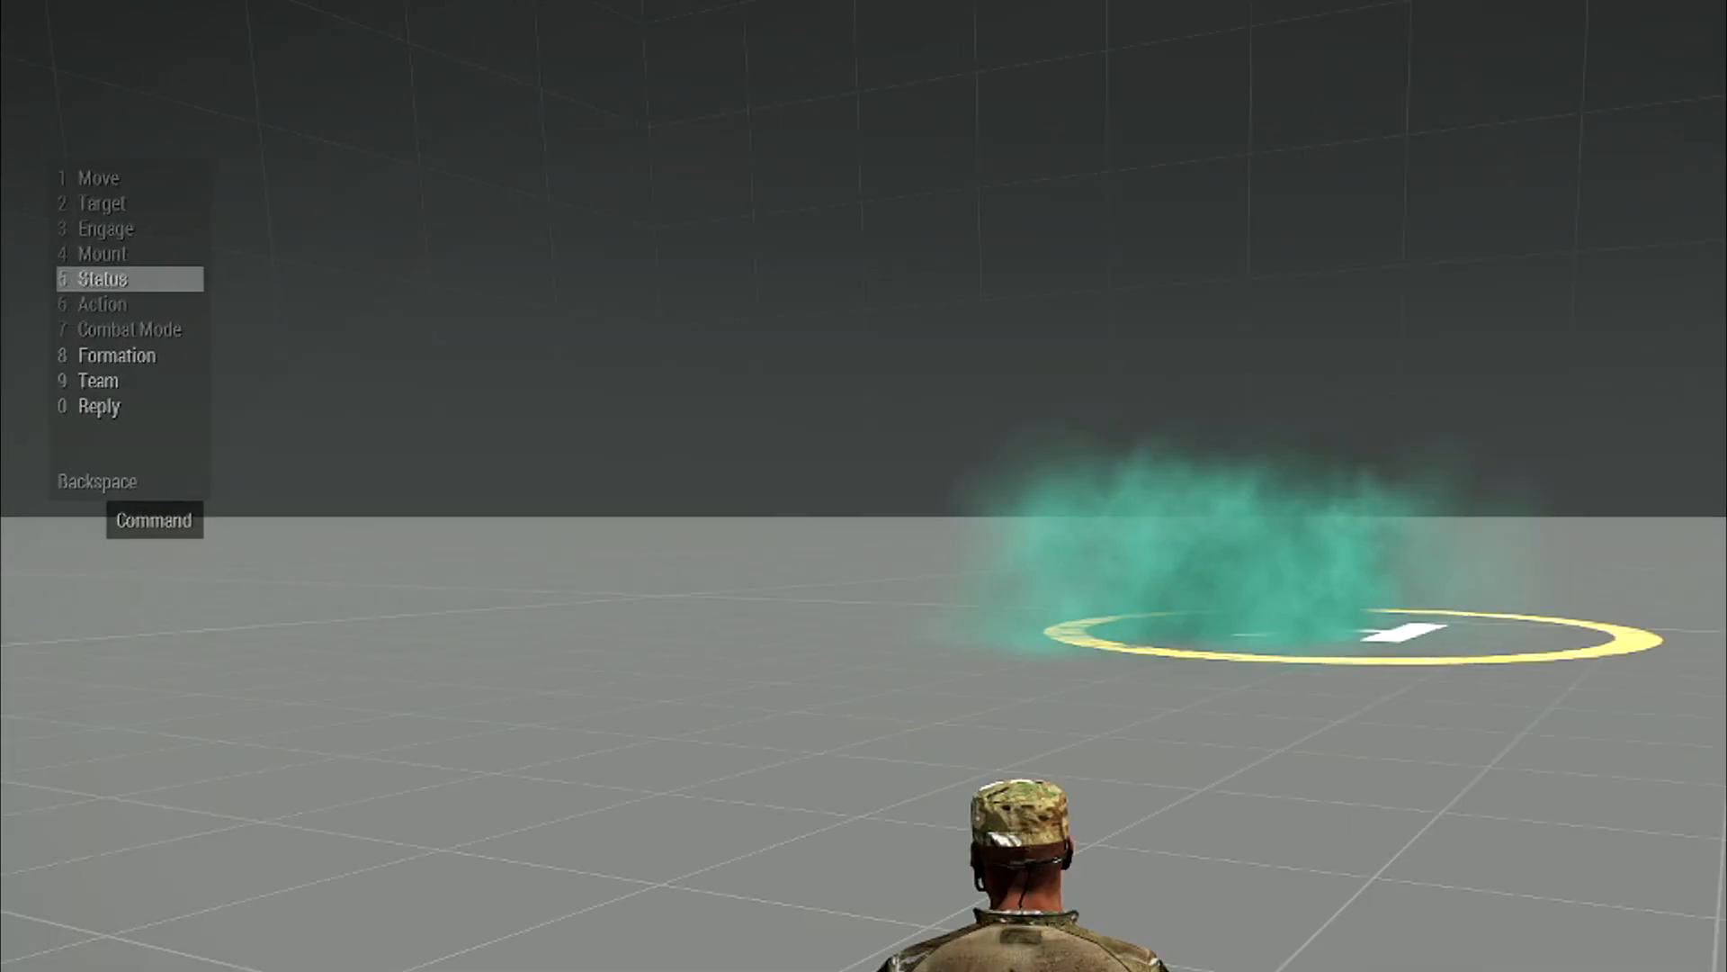
scroll(174, 225, "up", 2)
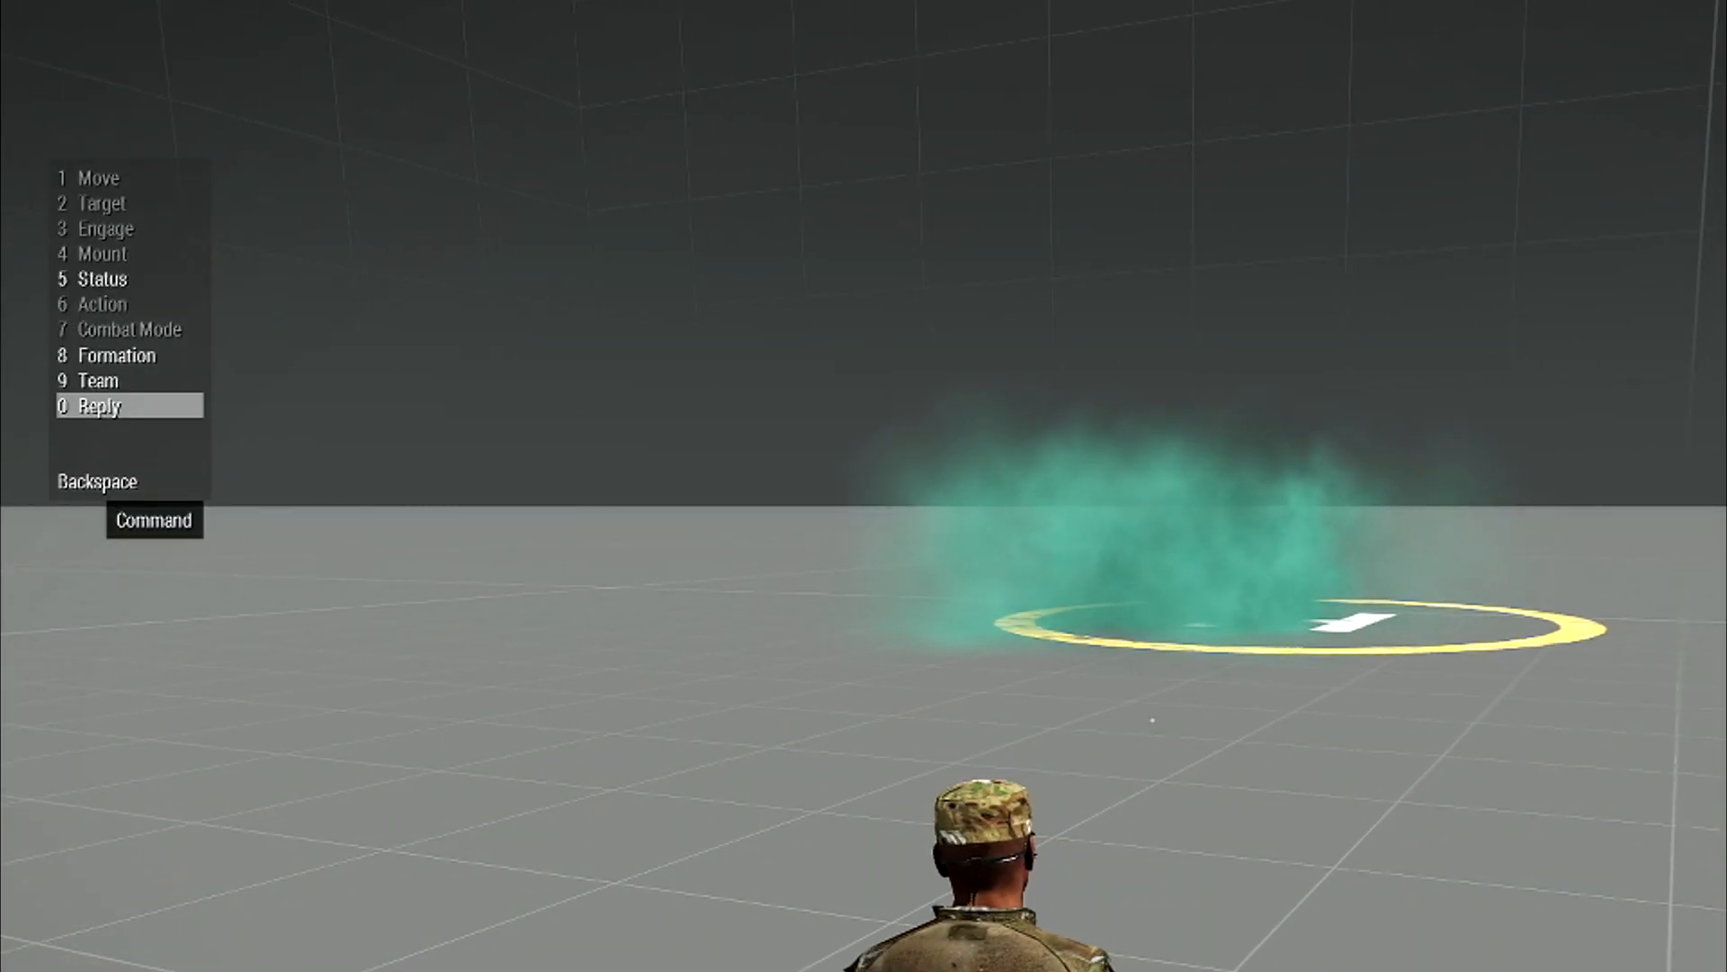
key("0")
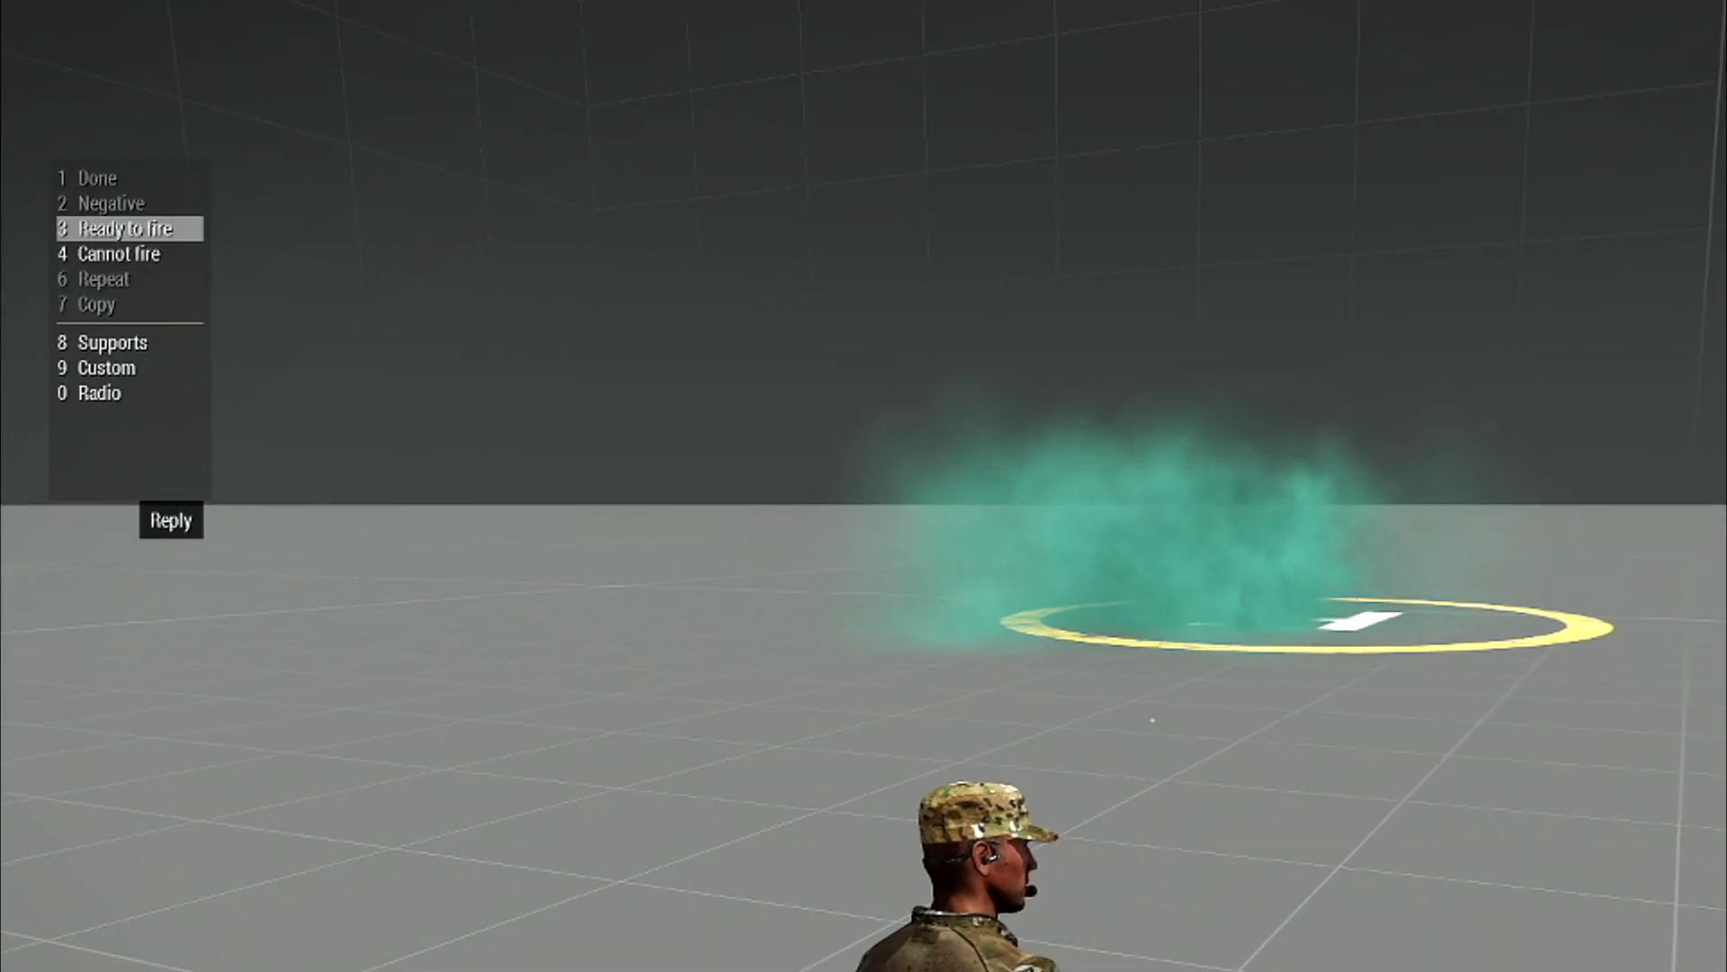
key("9")
key("BackSpace")
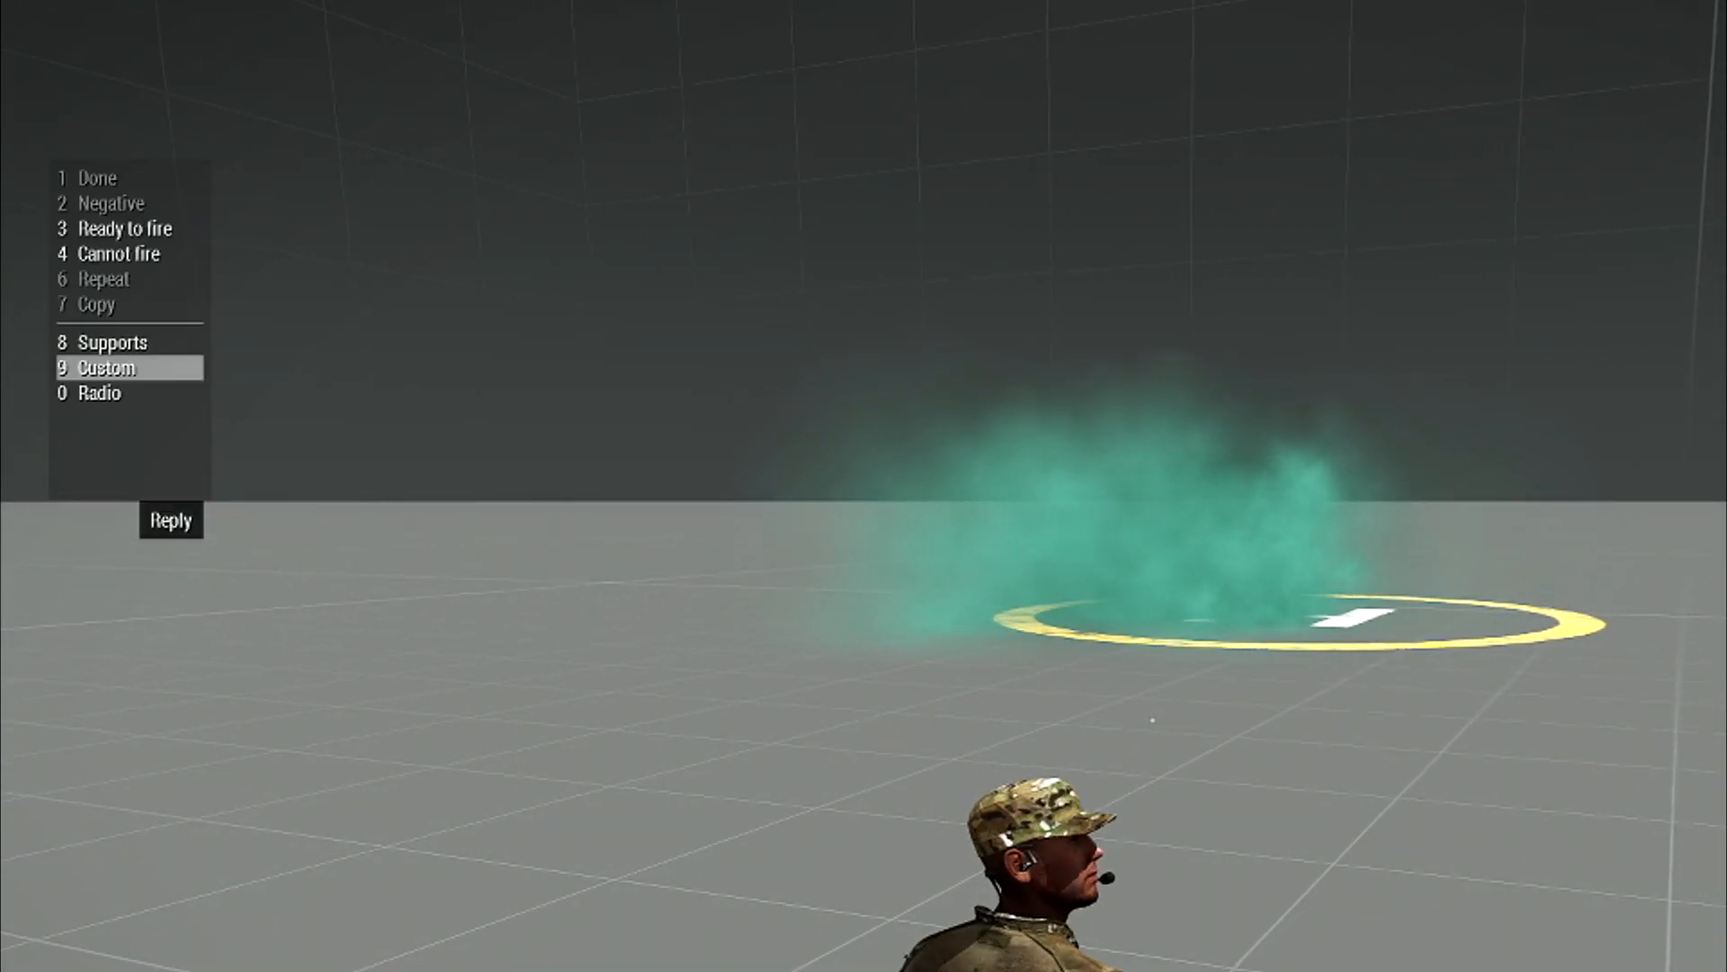
key("0")
key("1")
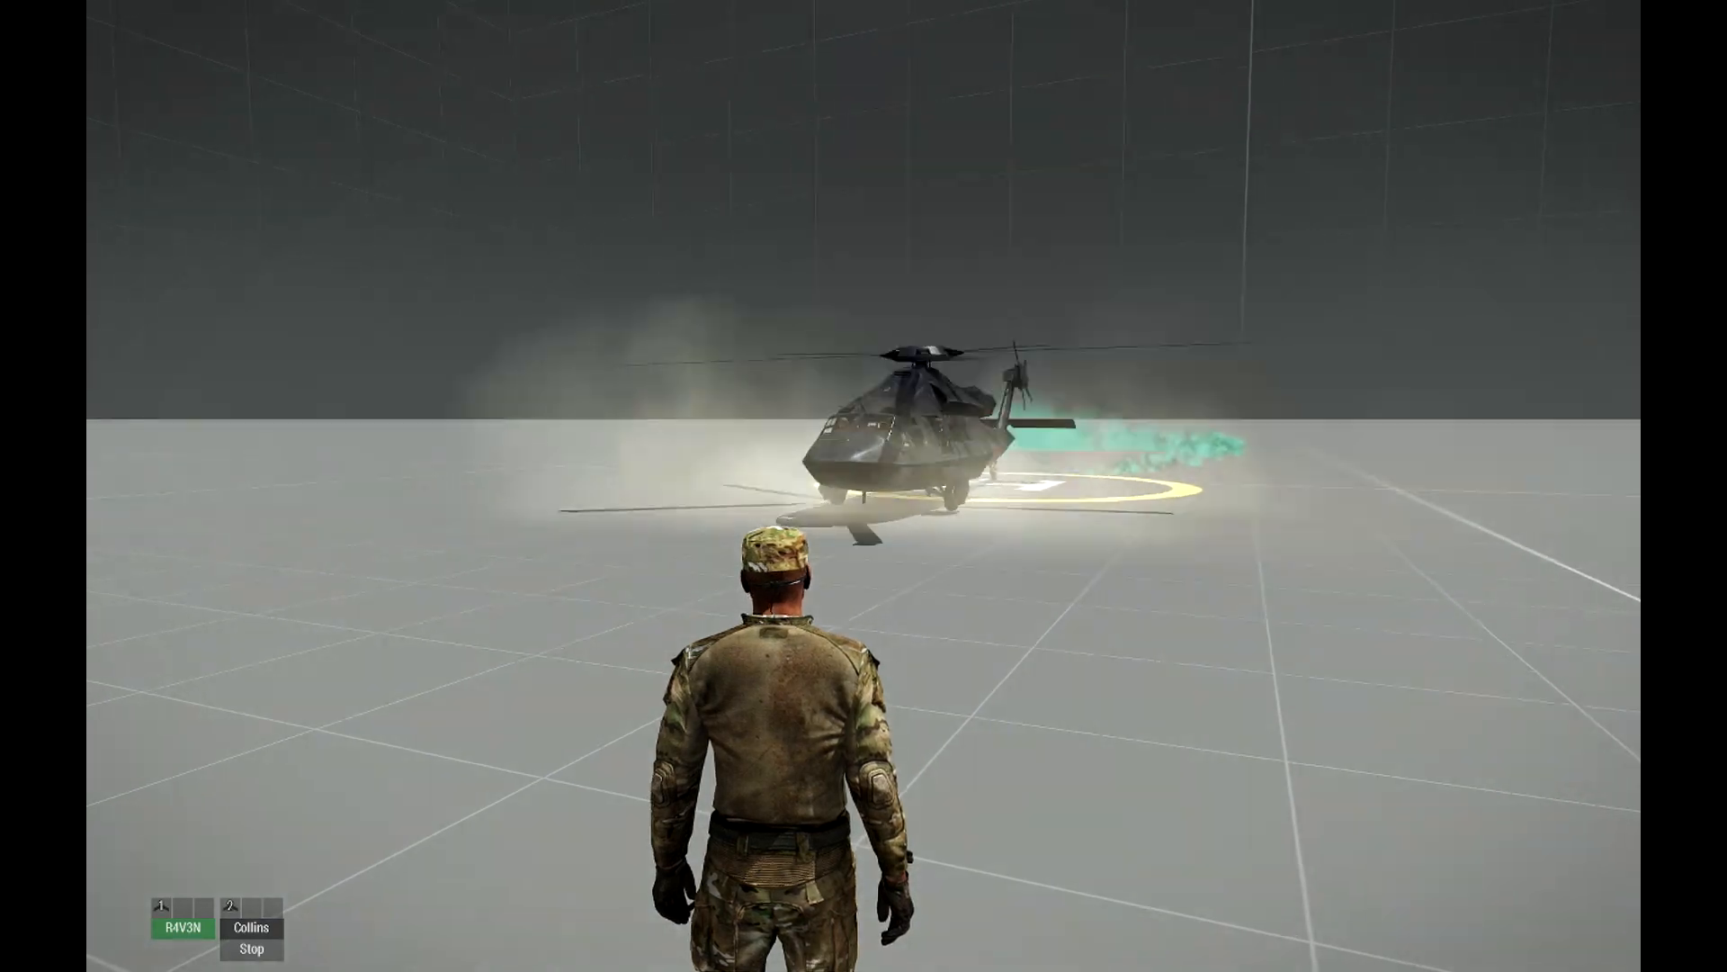
Approach the landed helicopter and order the second squad member to get in as a passenger.
key("w")
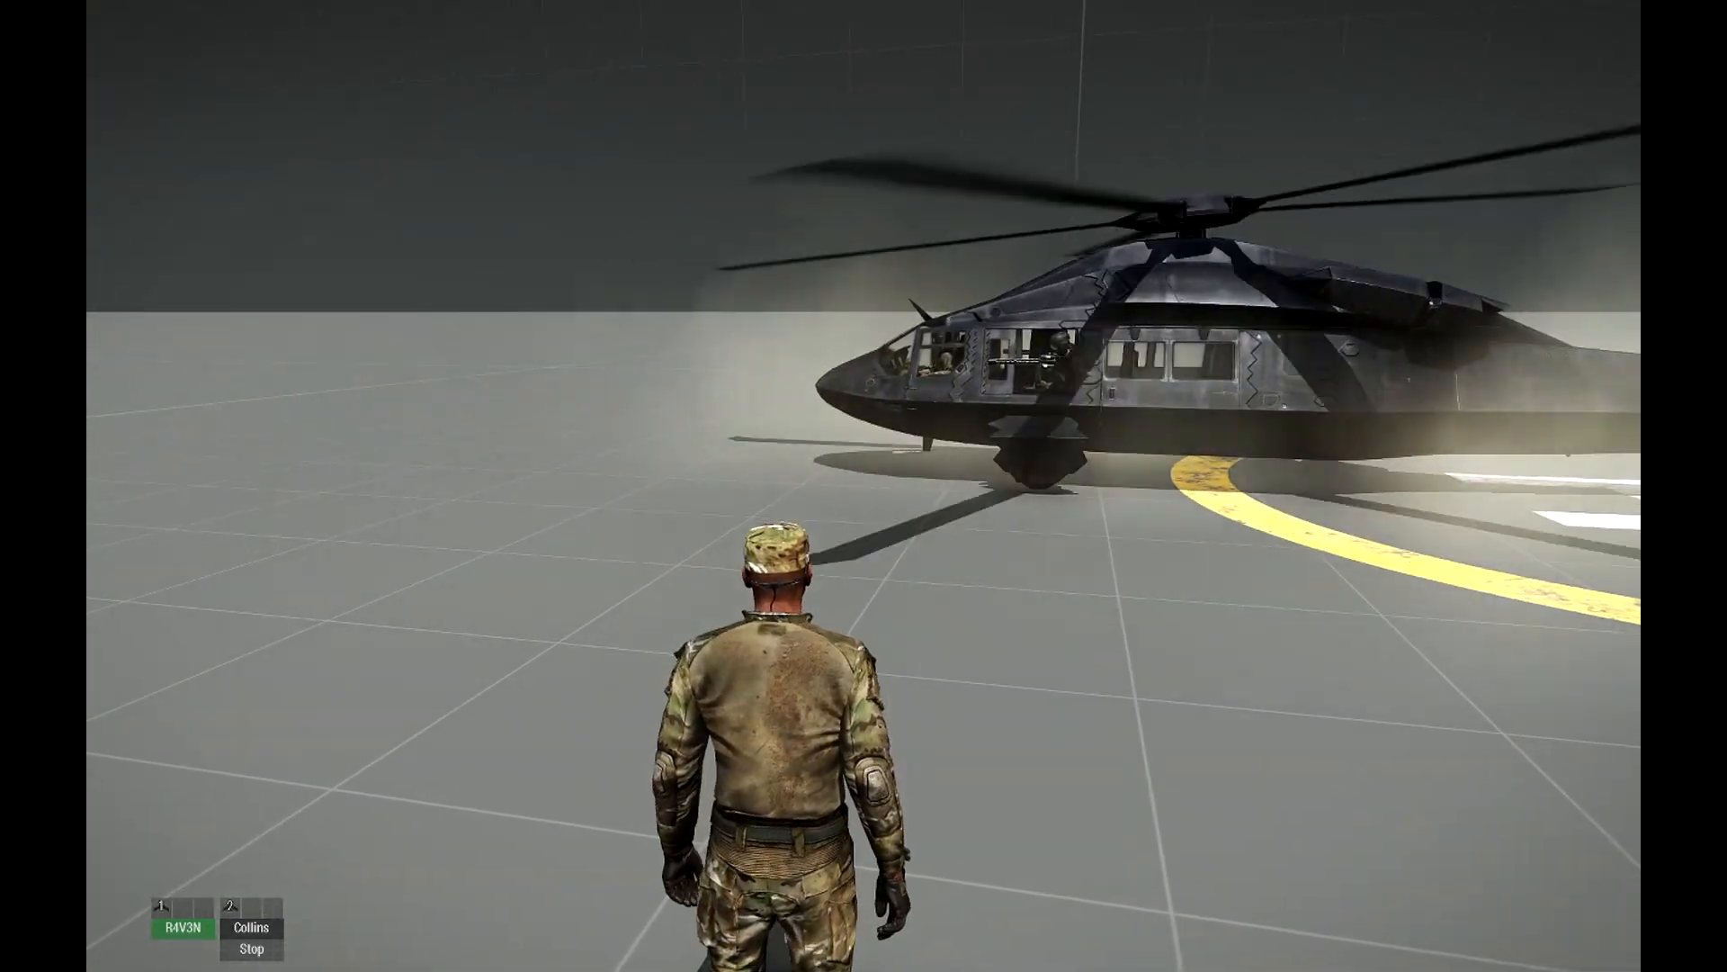
key("F2")
left_click(864, 484)
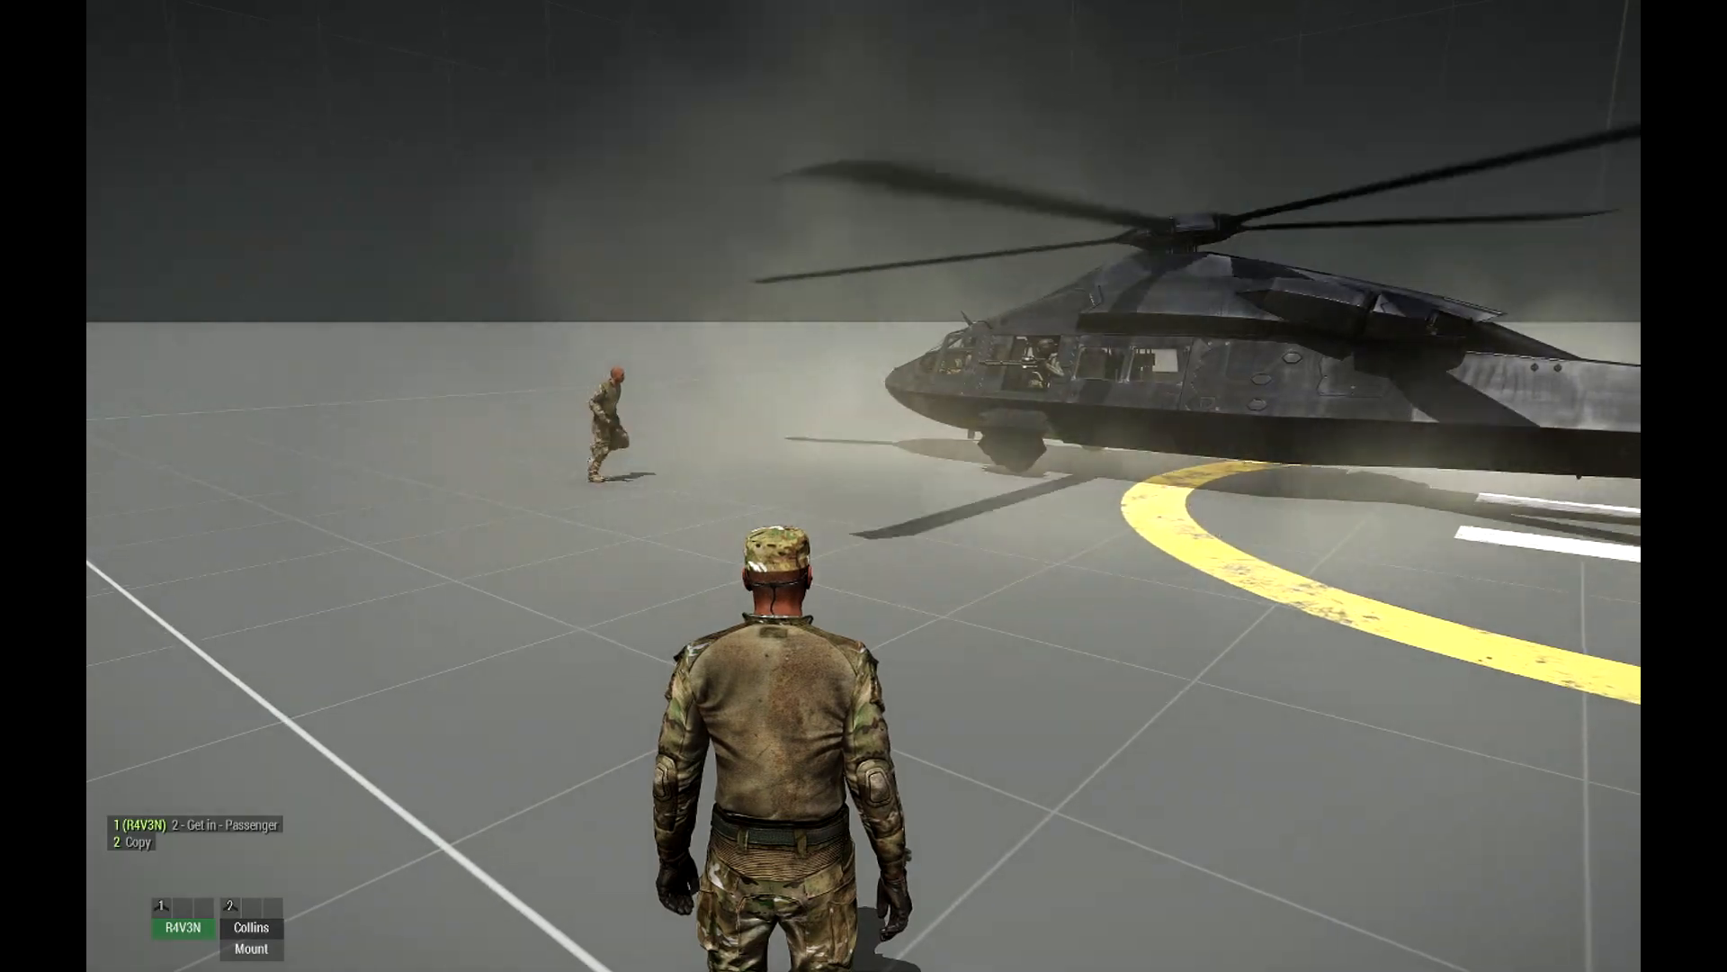
Walk up to the helicopter, board it for the extraction flight, and leave the preview once the mission ends.
key("w")
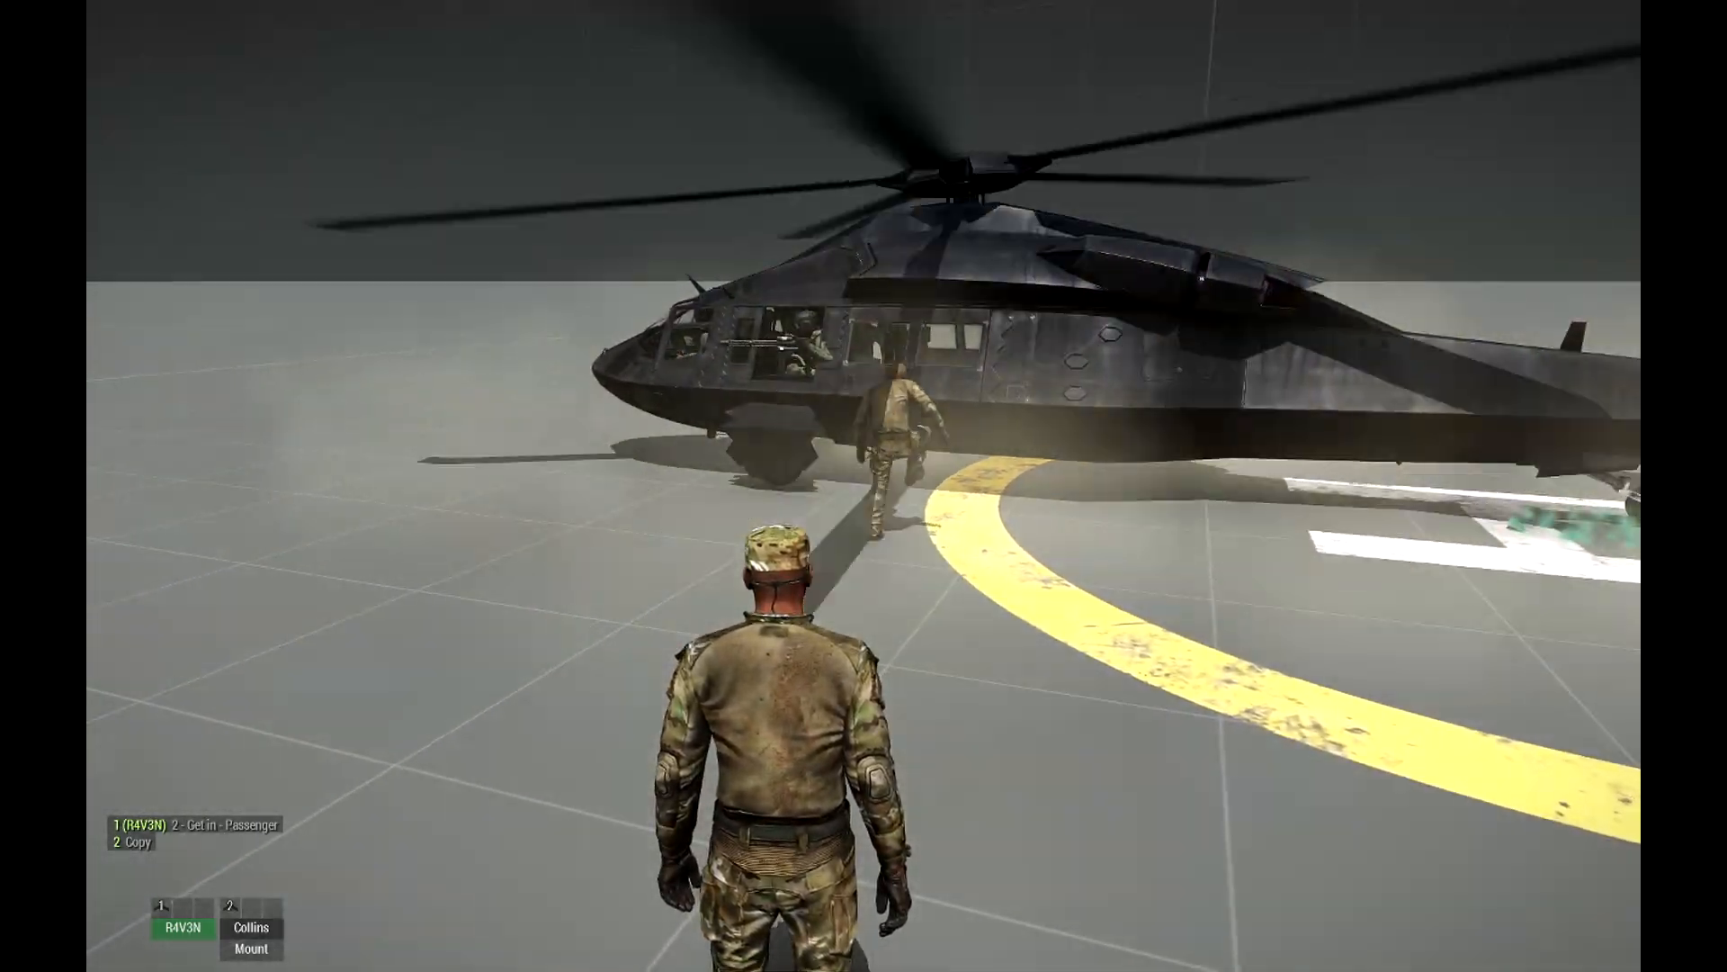
key("w")
key("w")
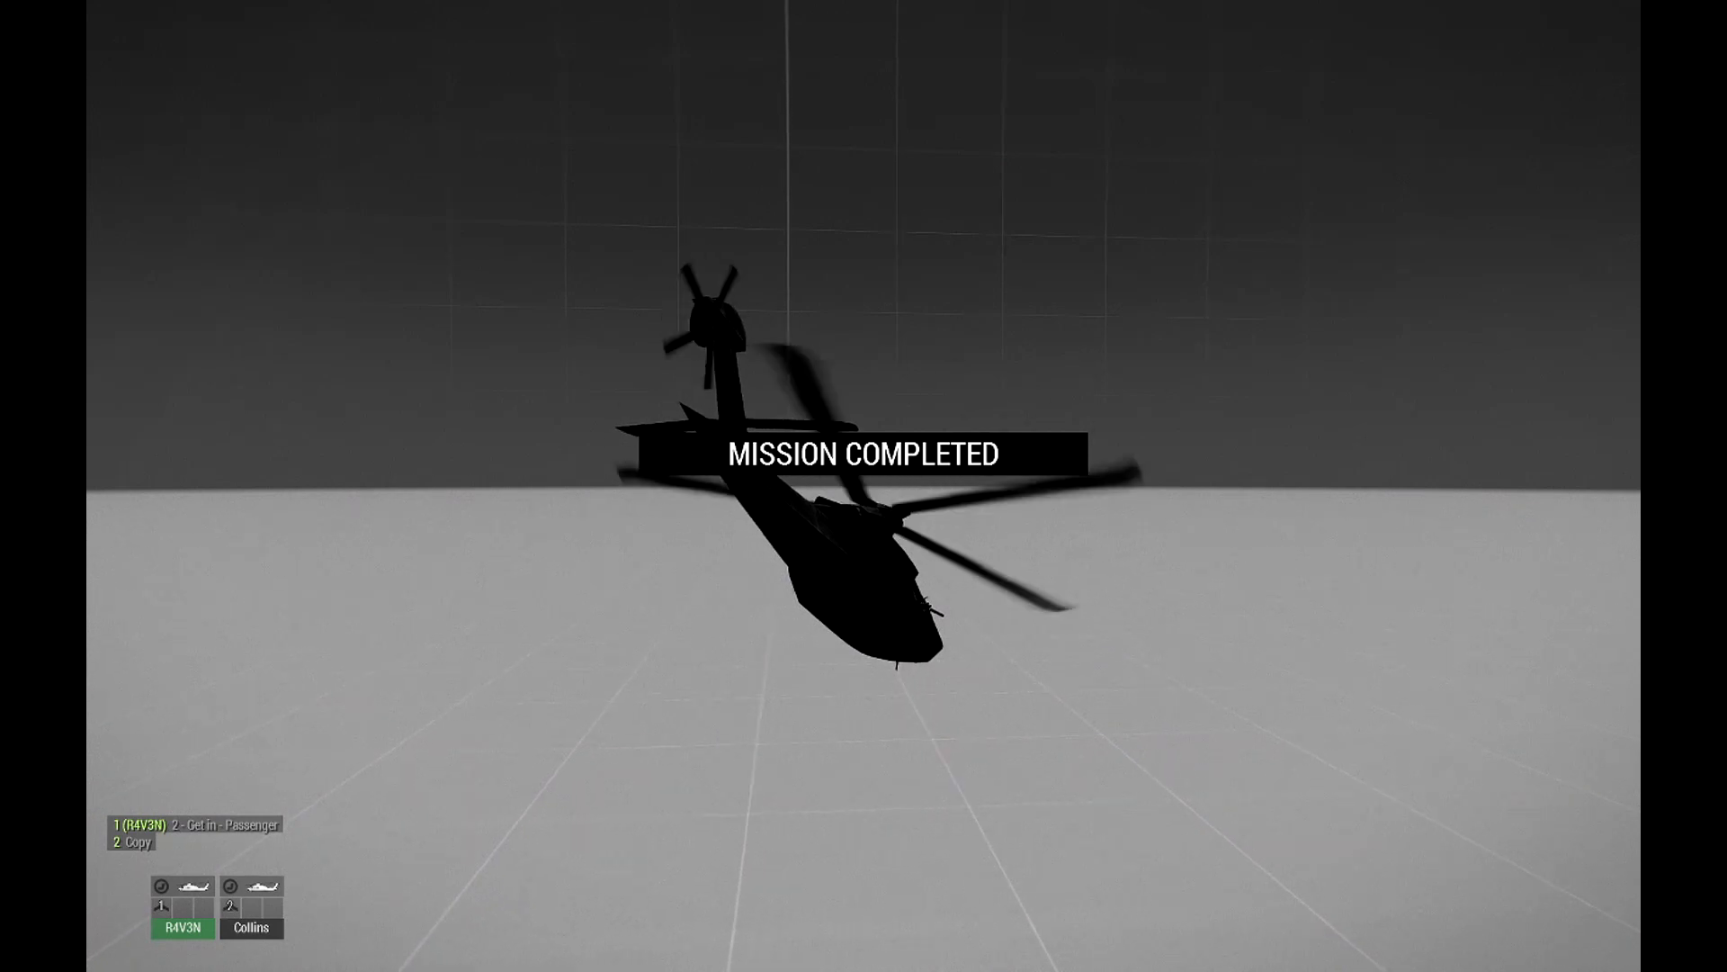
key("Escape")
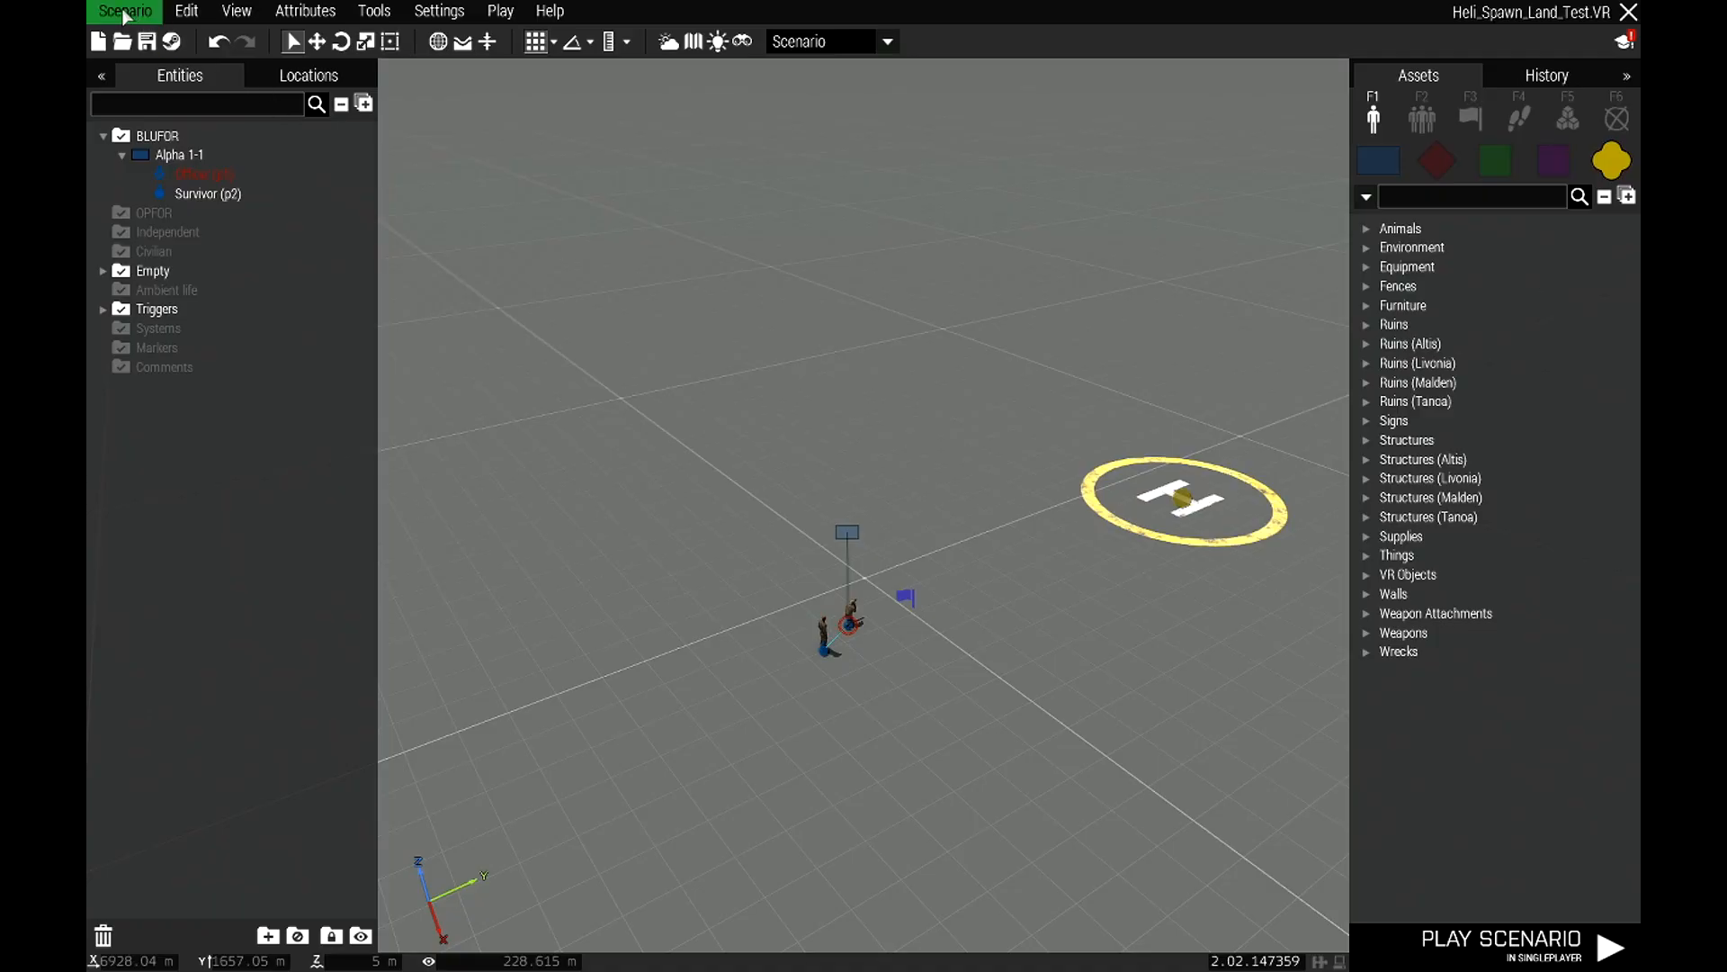
Create a new scenario on the Altis terrain and switch to its map view.
left_click(124, 10)
left_click(135, 40)
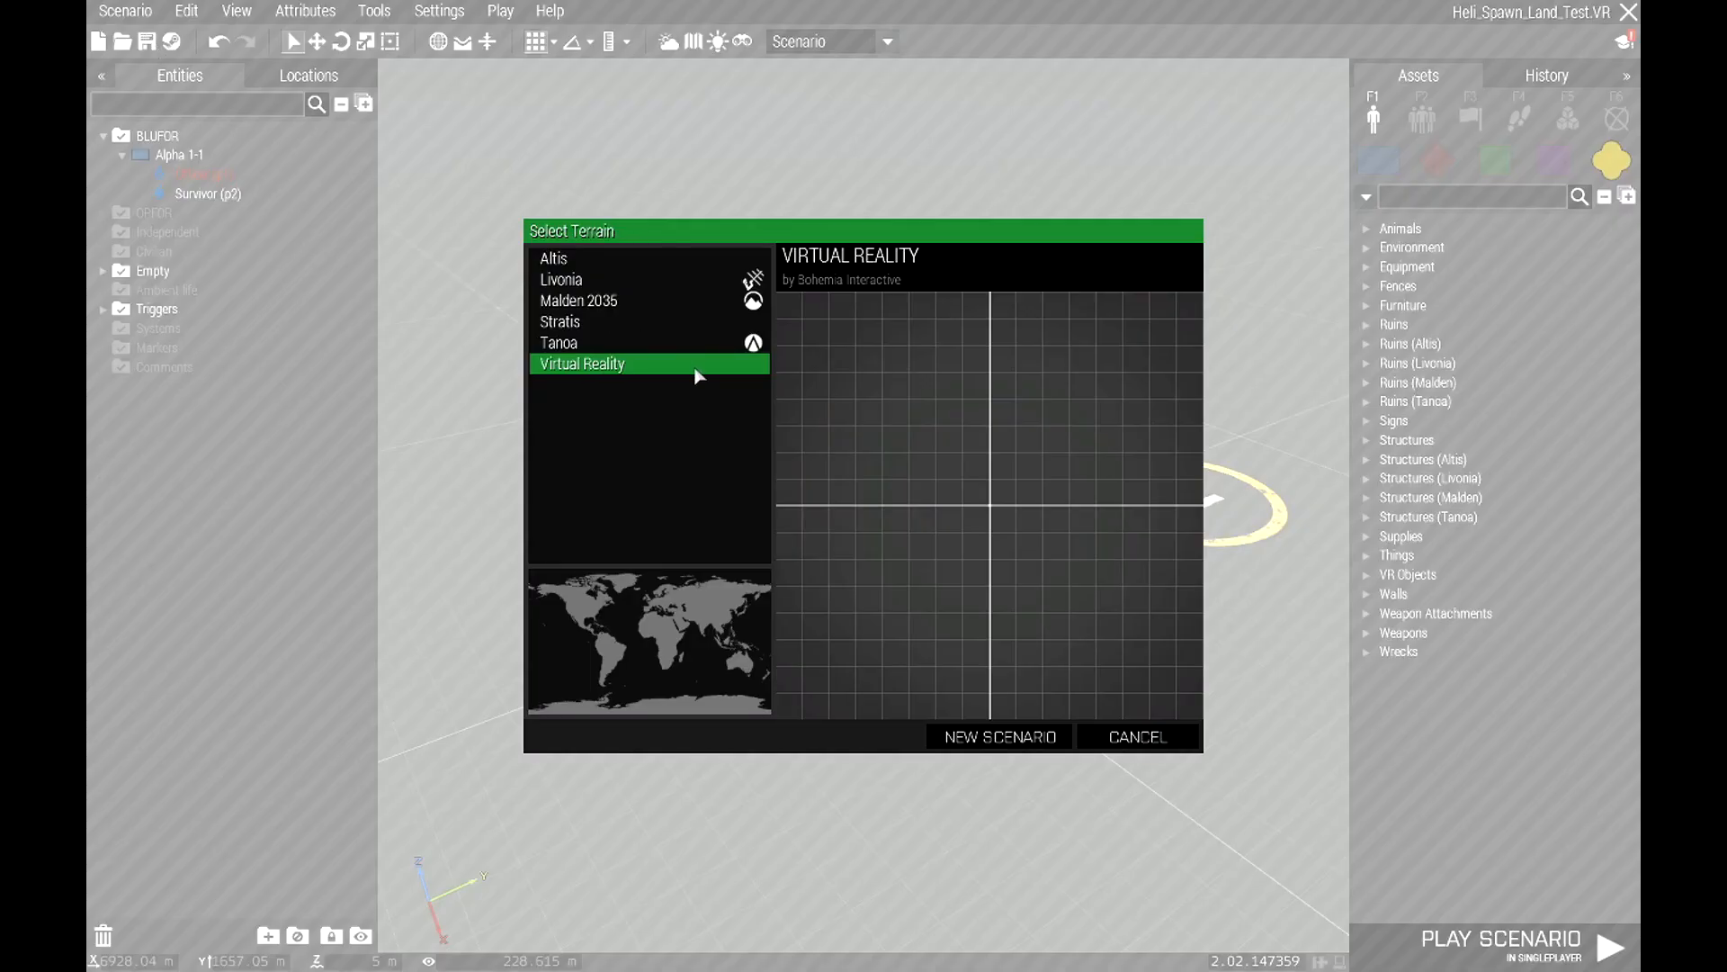
double_click(554, 259)
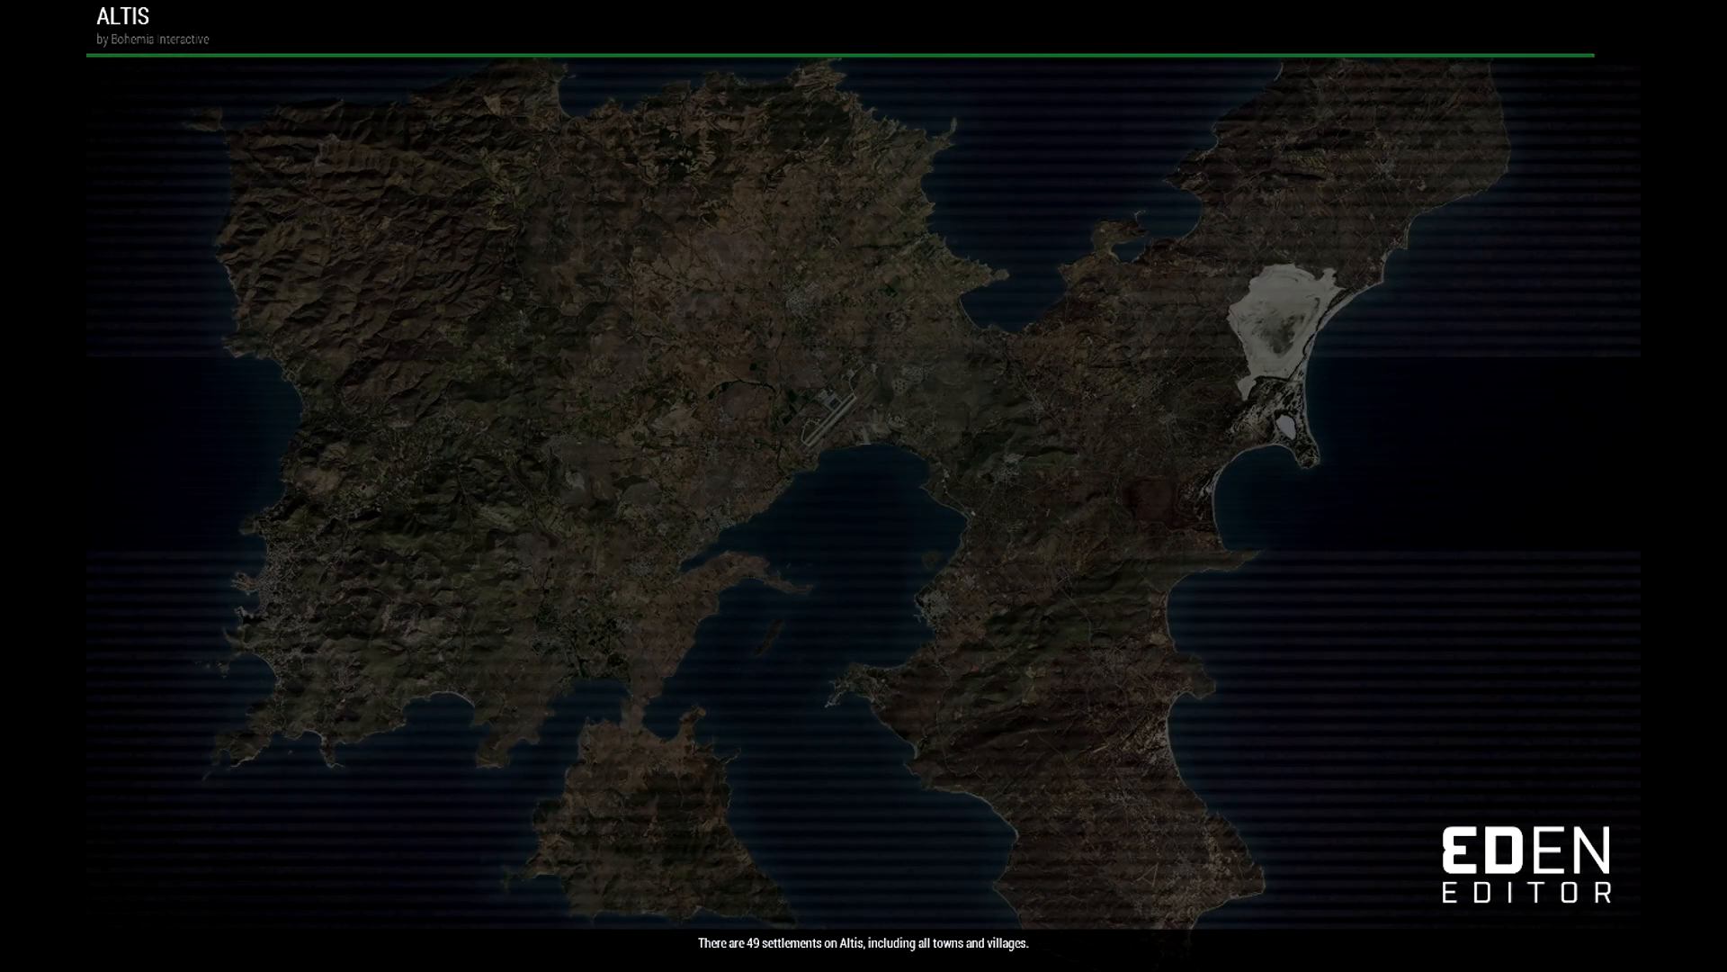
key("m")
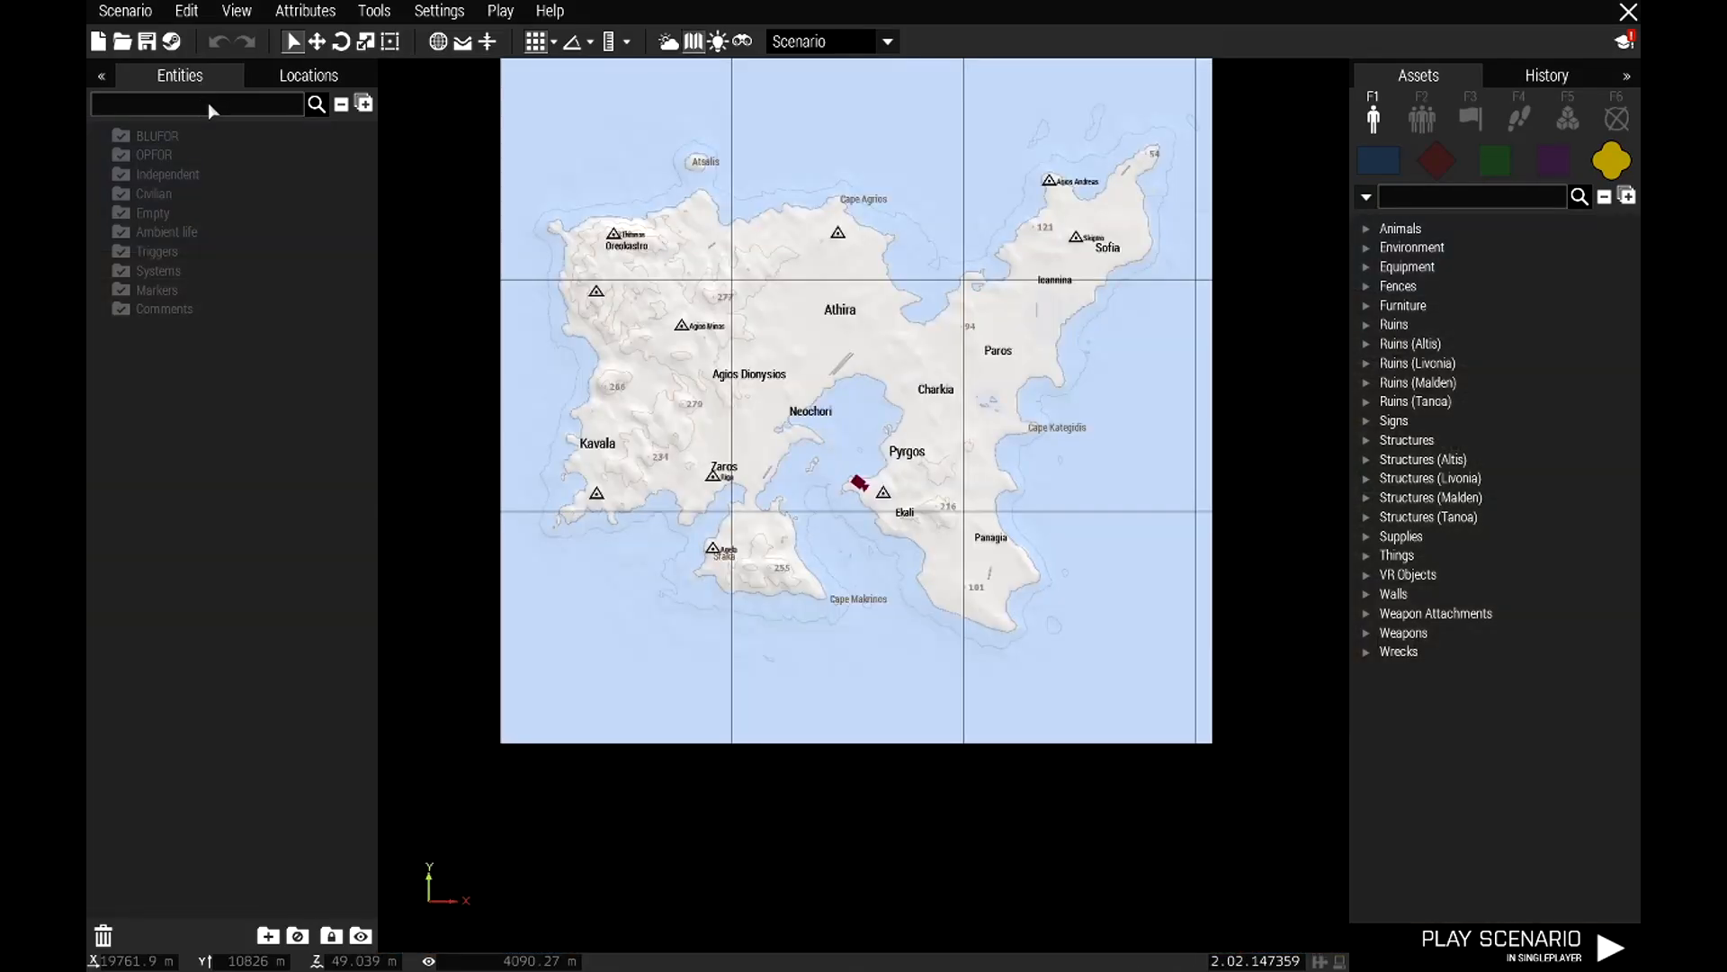
Look over the Altis map, examining the central airfield, the southern peninsulas and the northwestern region for a suitable location.
scroll(778, 324, "up", 5)
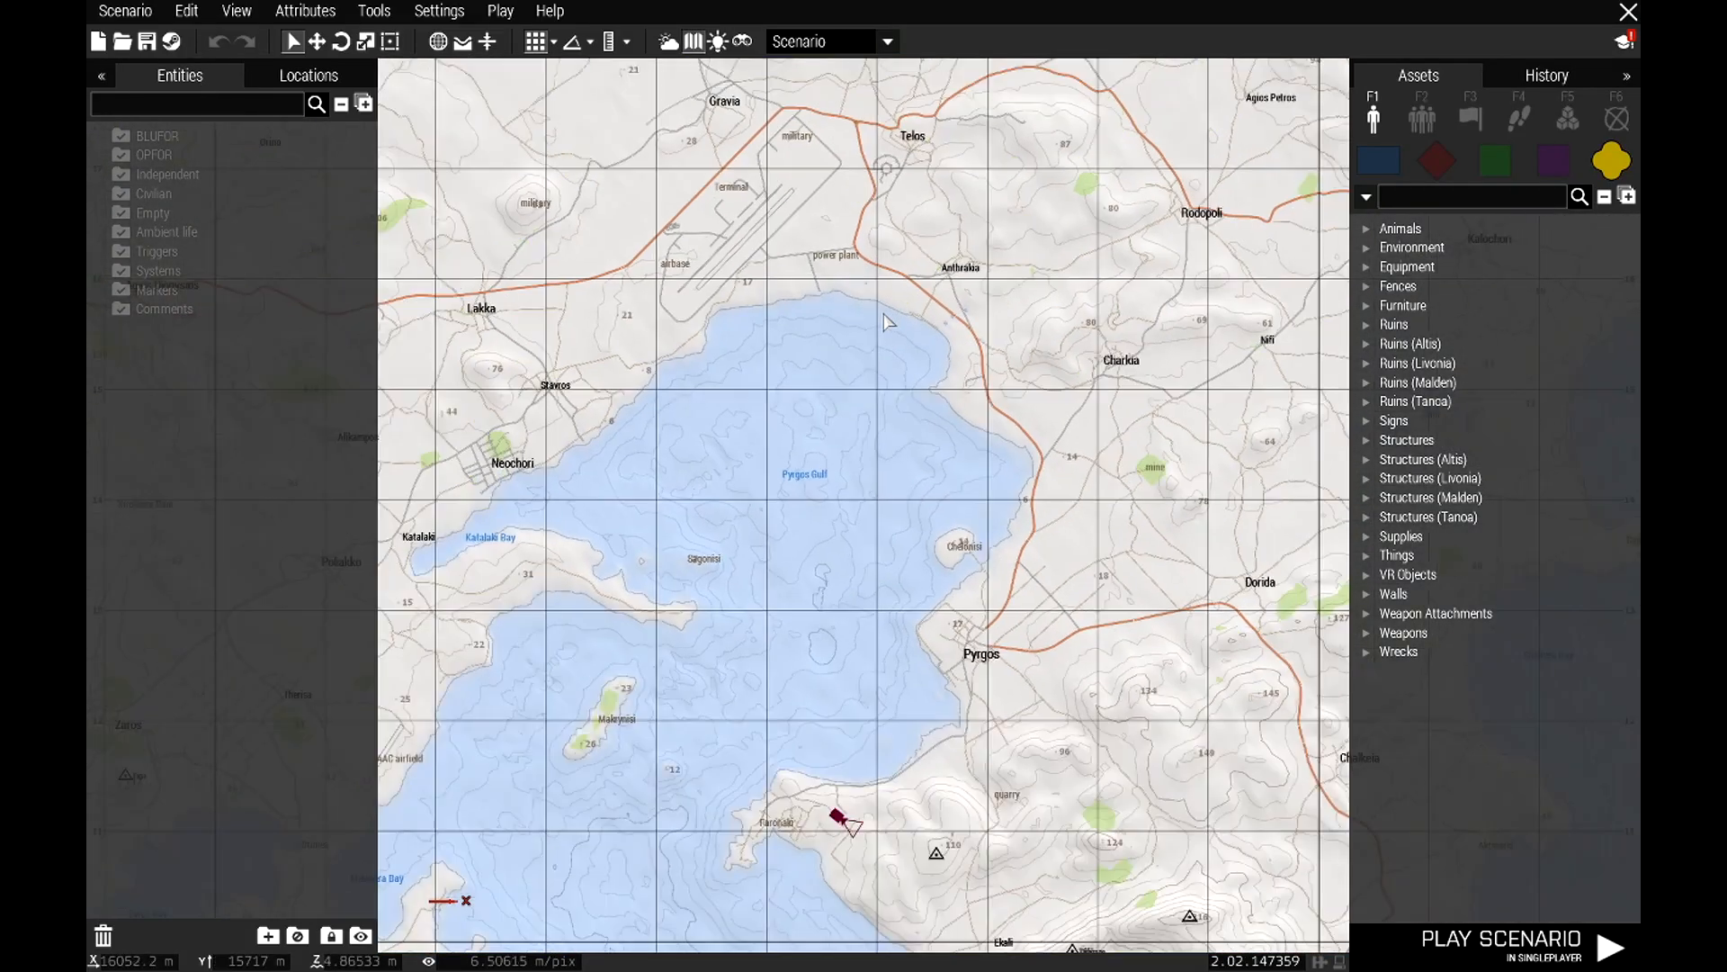
key("w")
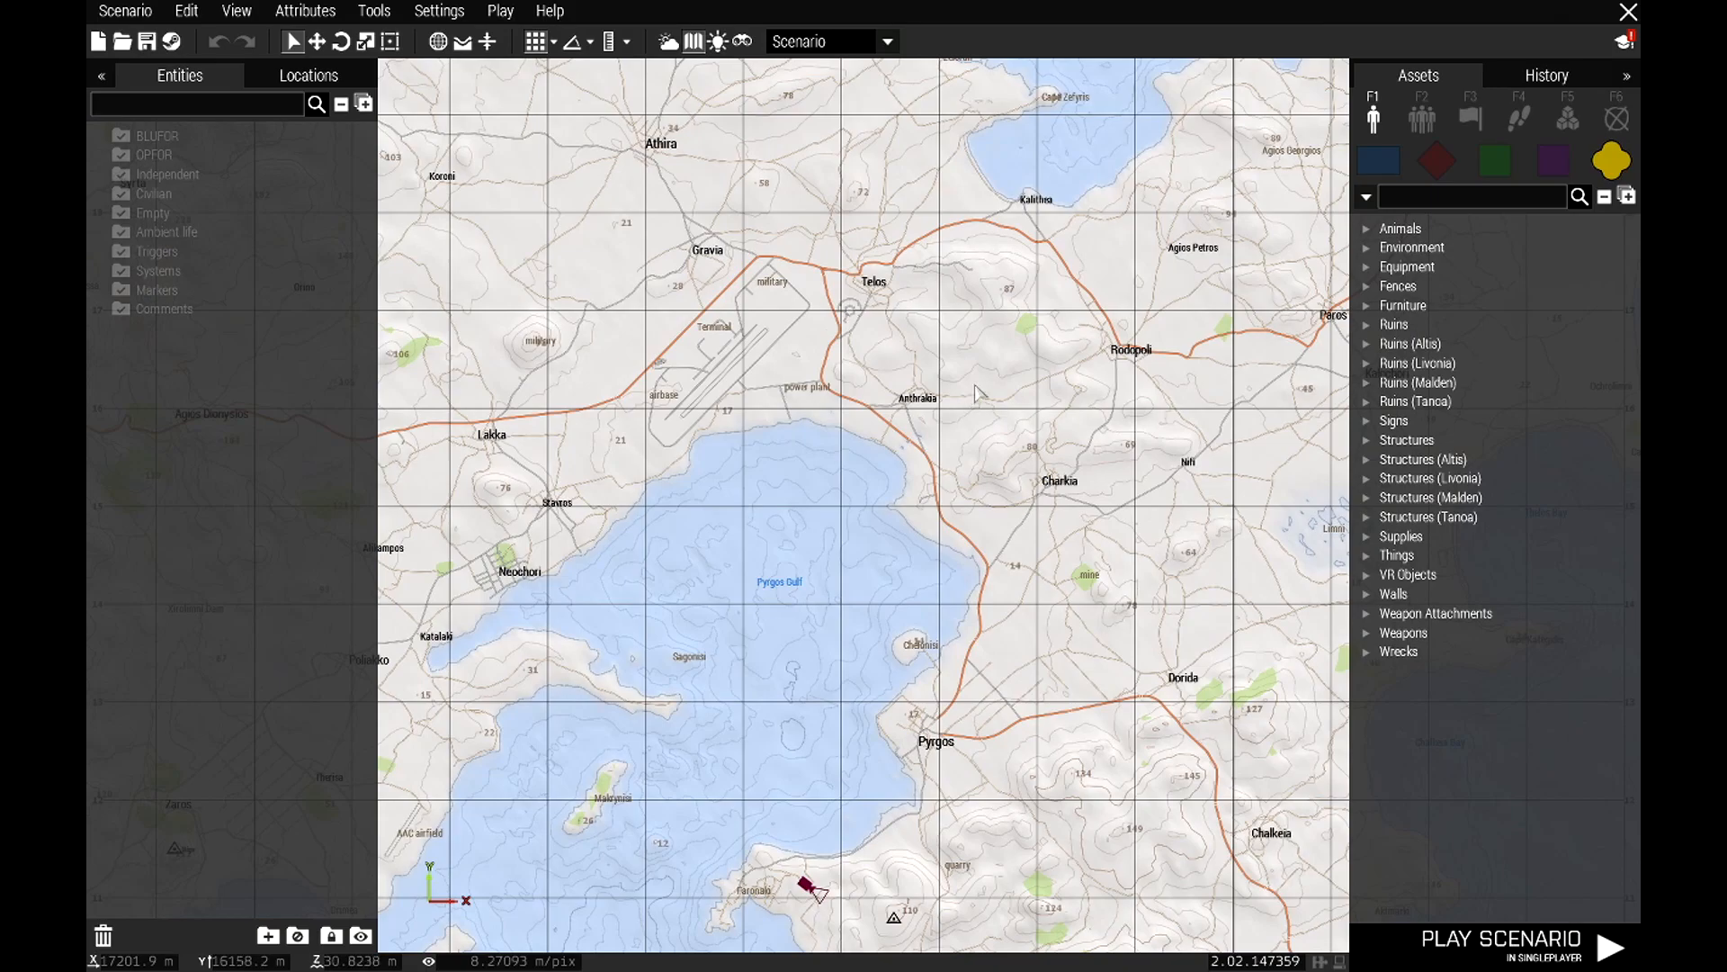
scroll(944, 340, "up", 1)
scroll(1120, 387, "up", 1)
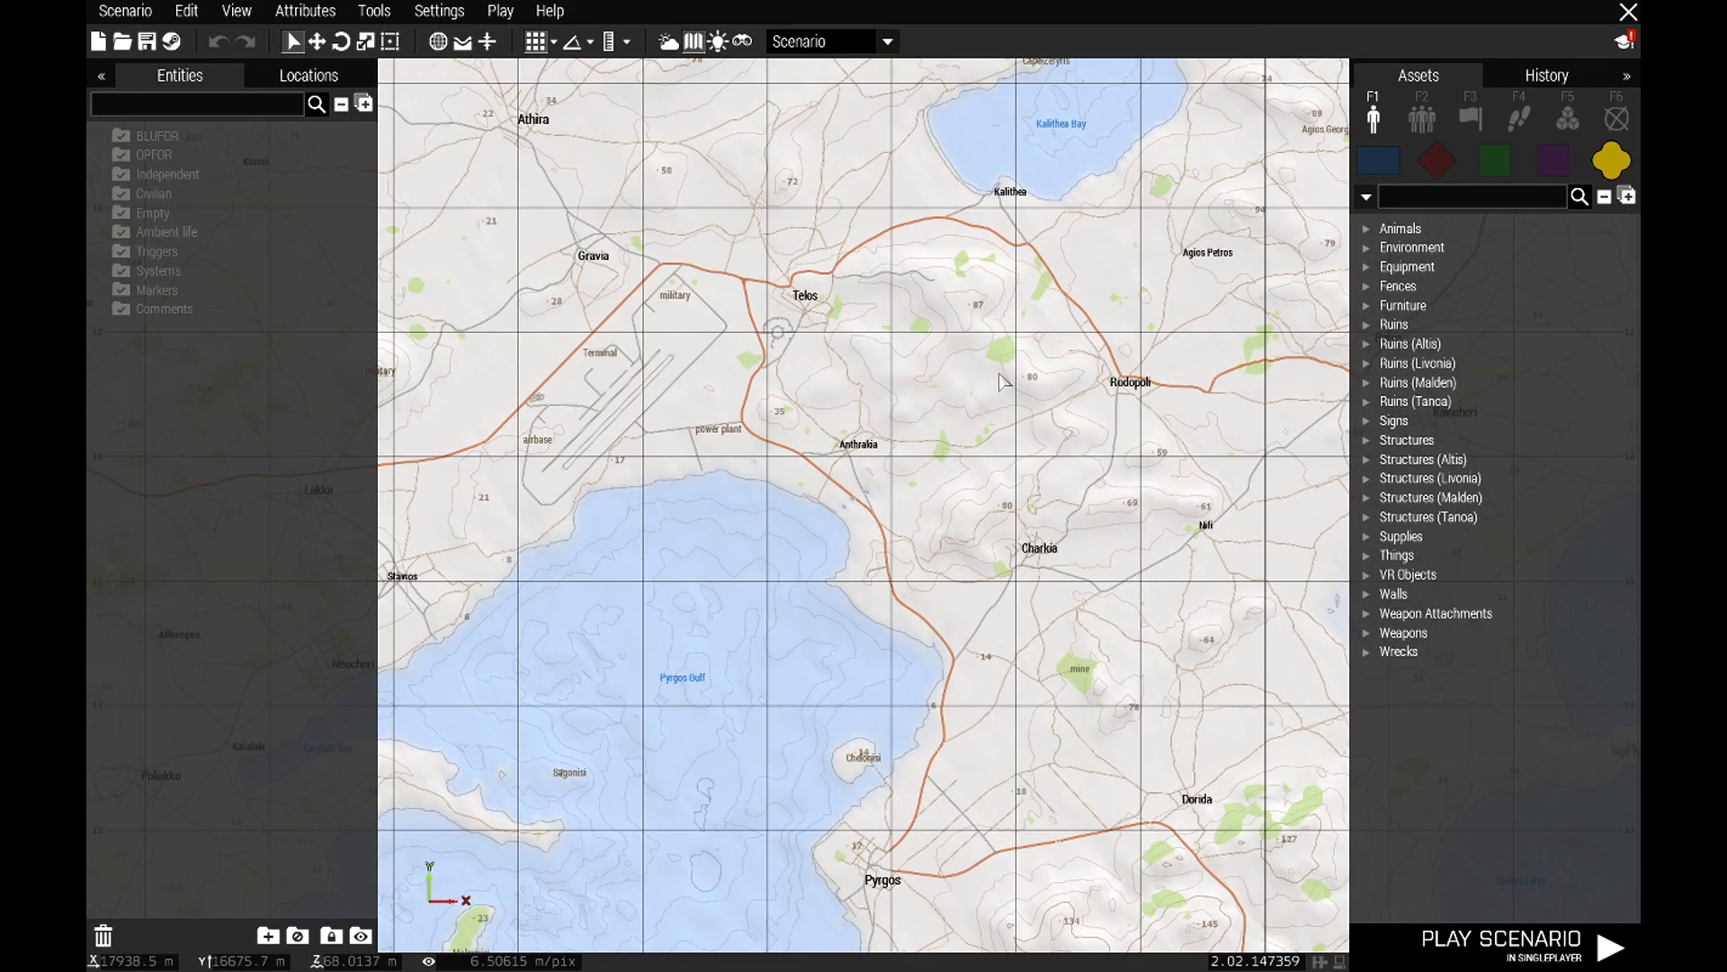
scroll(960, 463, "down", 3)
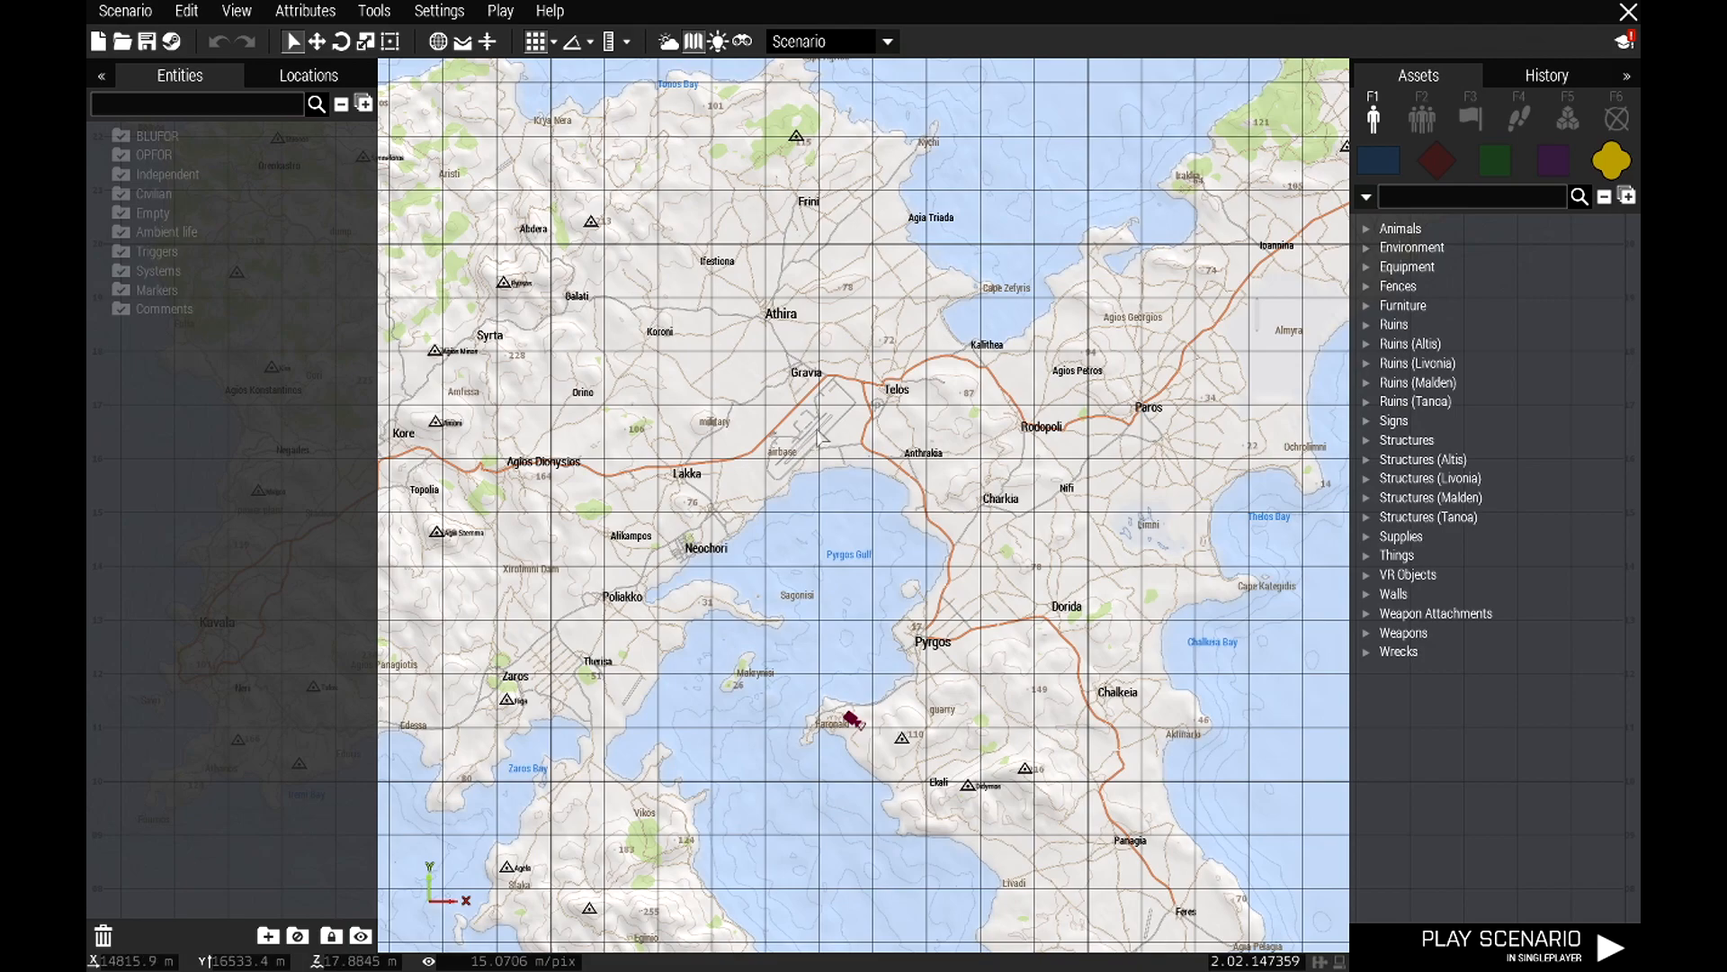
right_click_drag(1120, 645, 1043, 276)
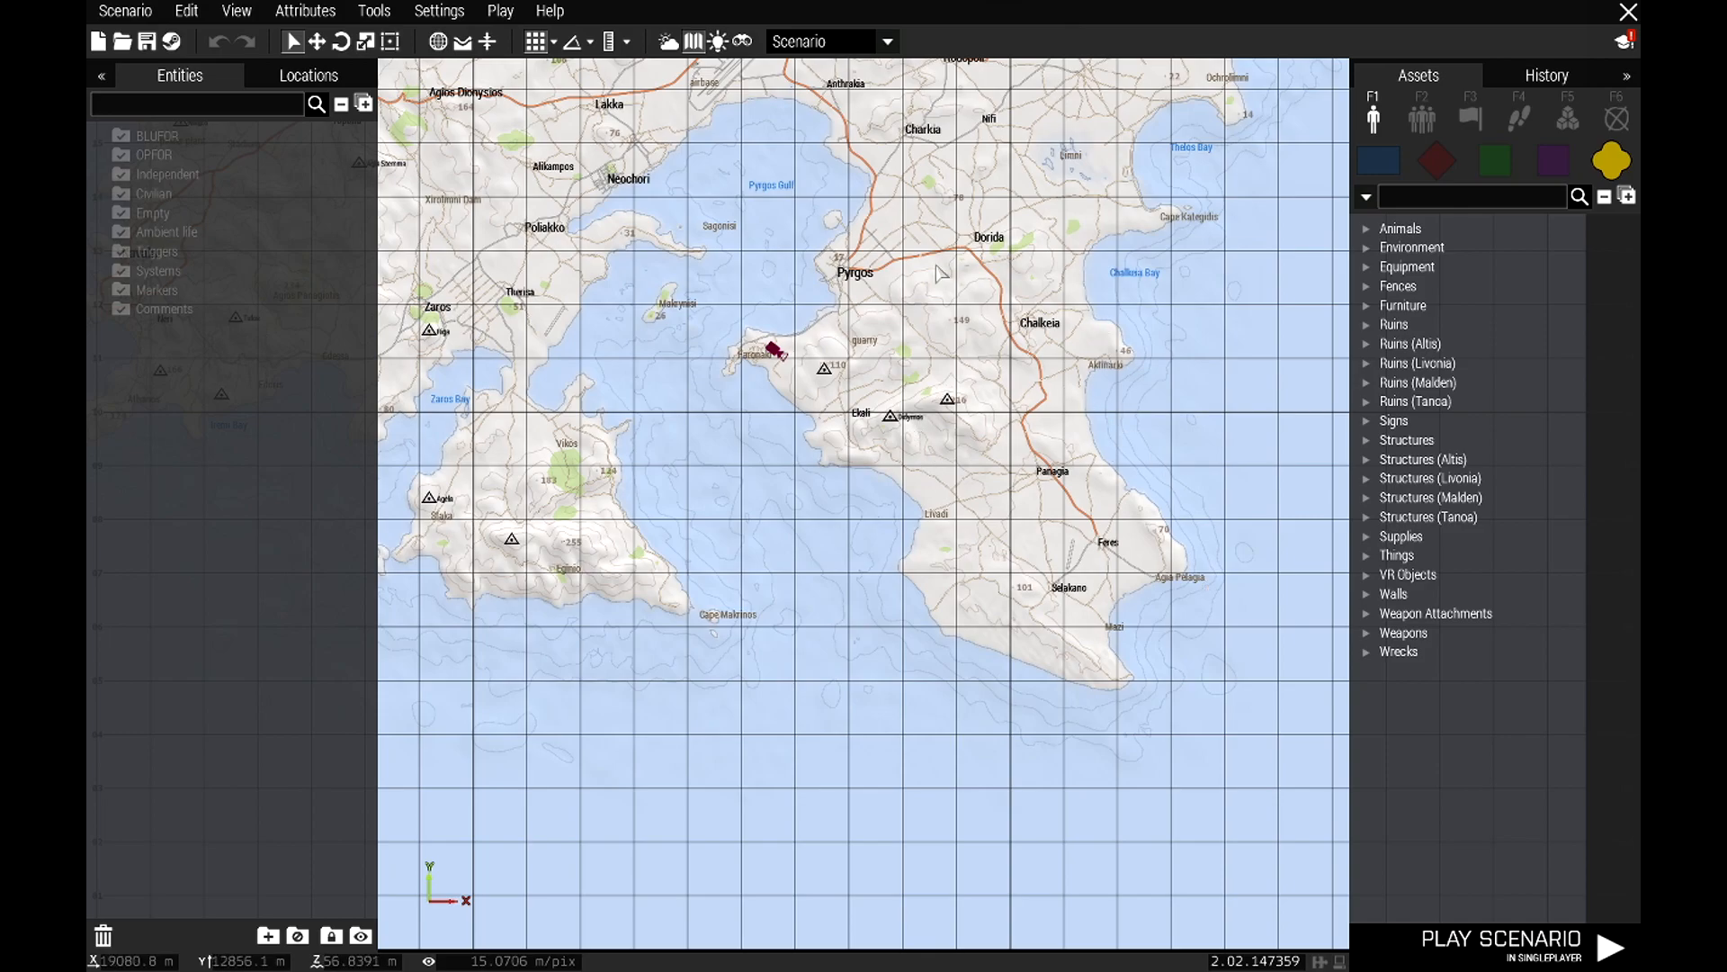
right_click_drag(852, 330, 1164, 623)
right_click_drag(730, 443, 838, 556)
right_click_drag(733, 335, 781, 425)
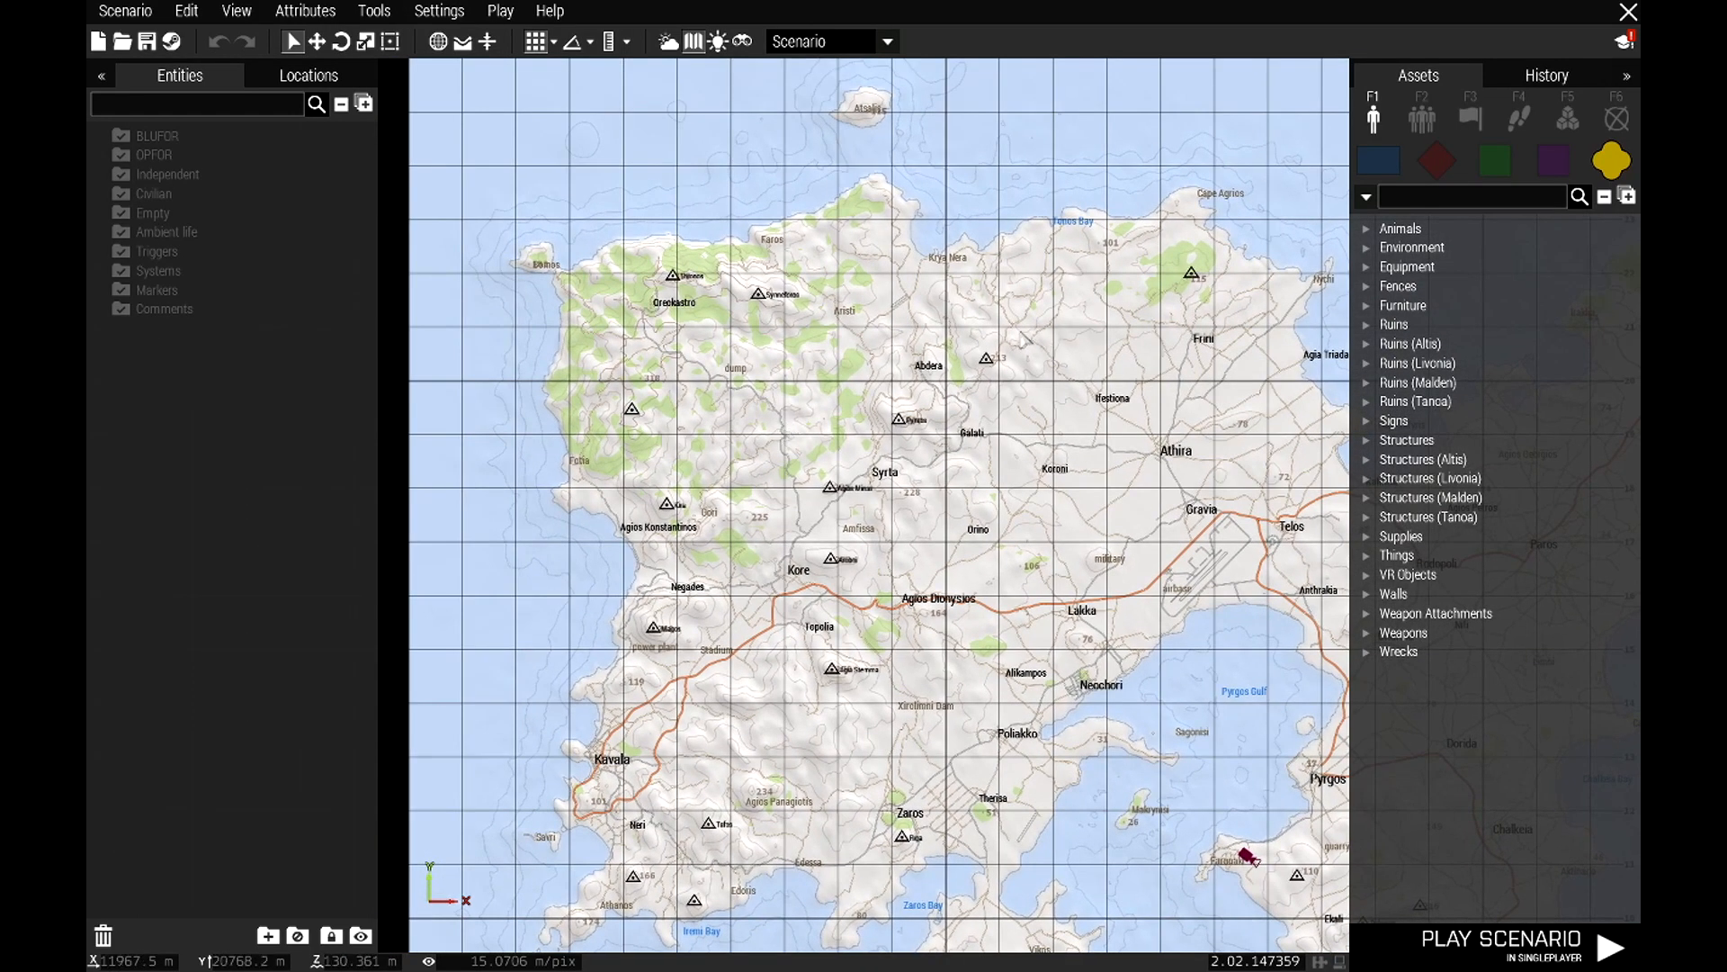
right_click_drag(992, 574, 854, 345)
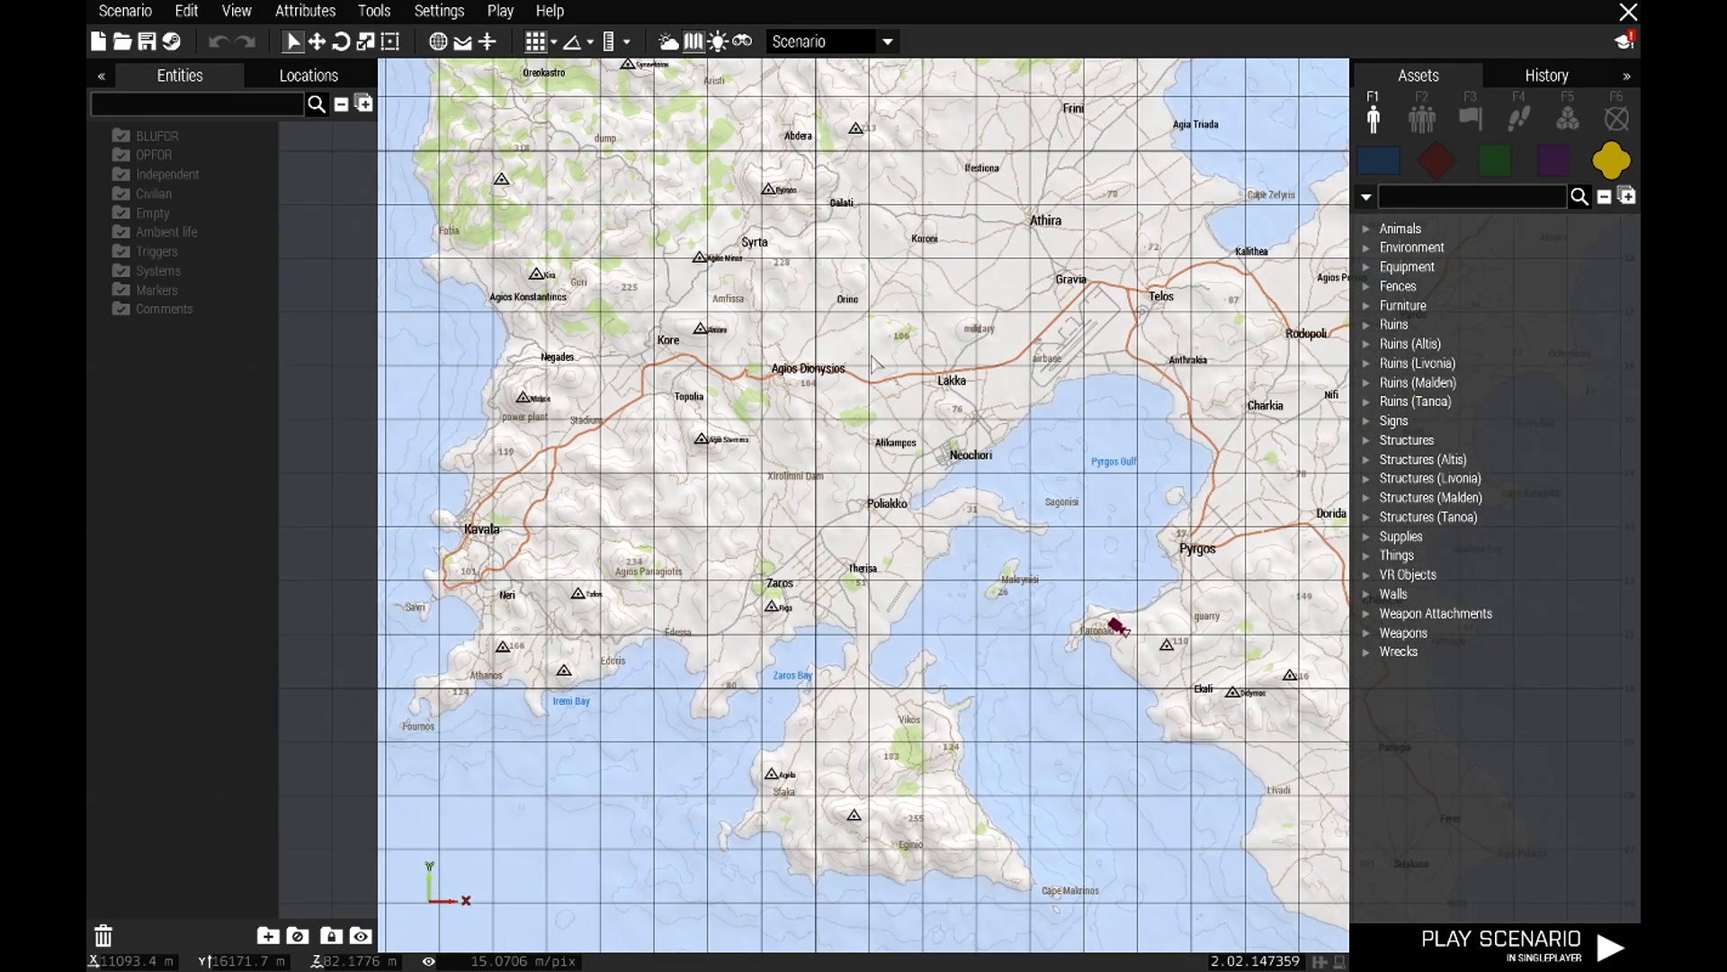
right_click_drag(934, 383, 848, 493)
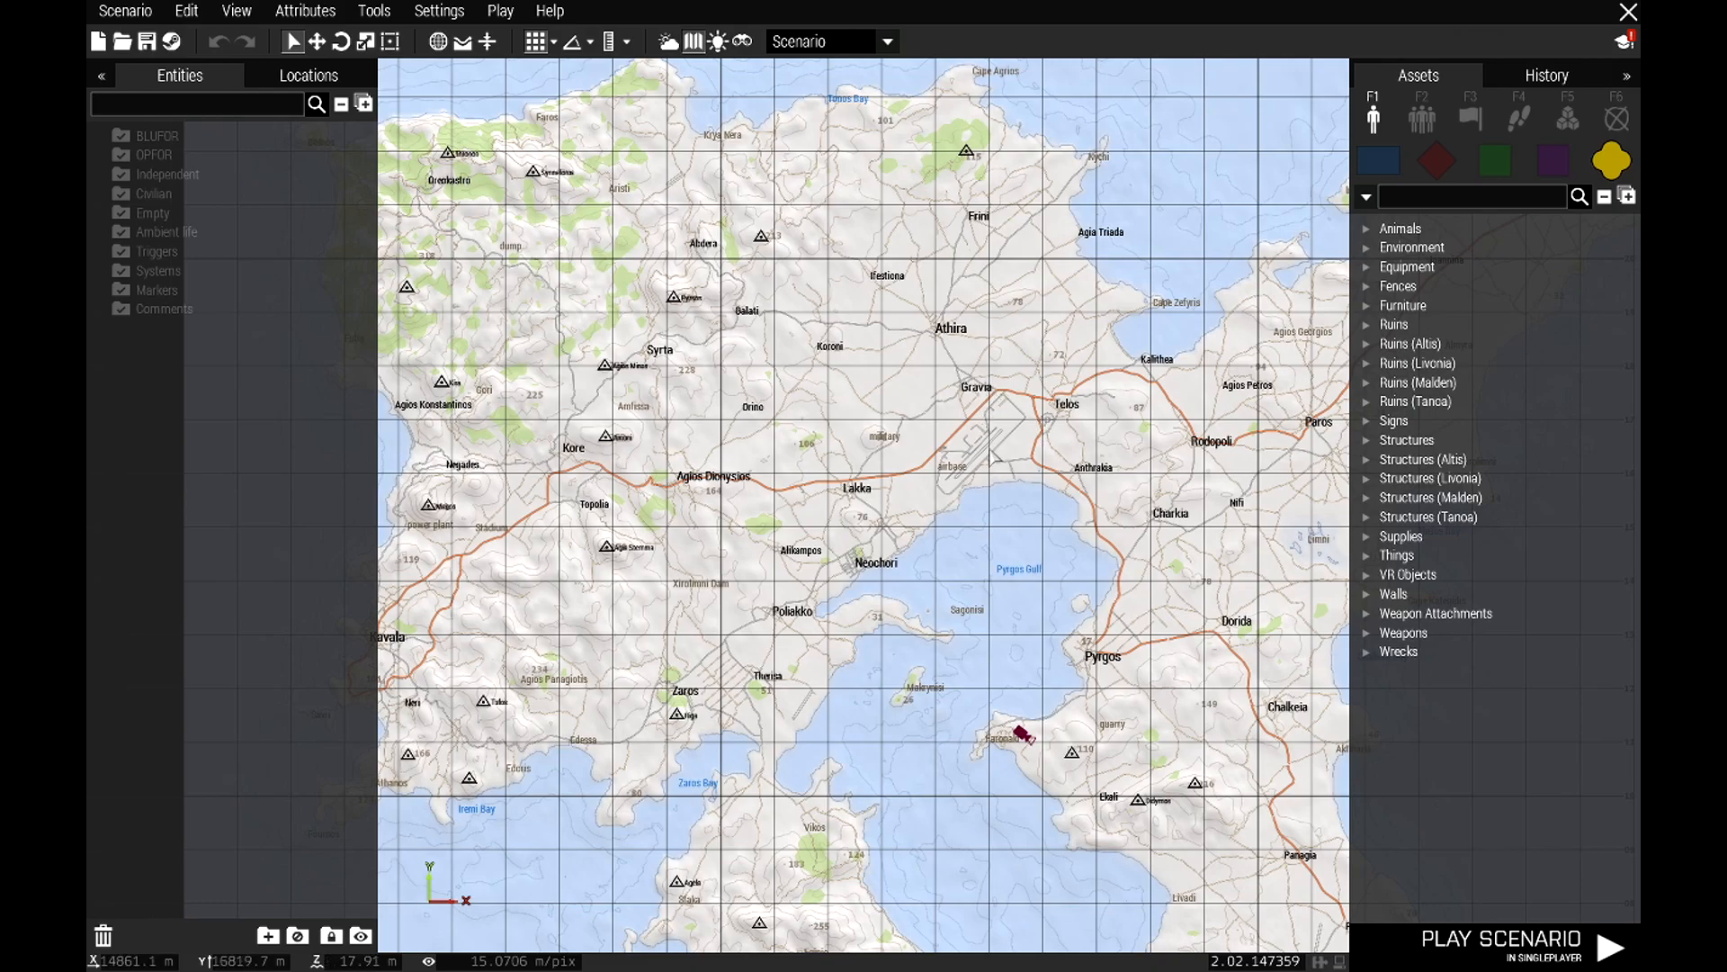
Place the editor camera on the open ground just southeast of the main airfield's runway, west of the power plant.
scroll(996, 455, "up", 2)
scroll(1033, 433, "up", 1)
scroll(1037, 438, "up", 3)
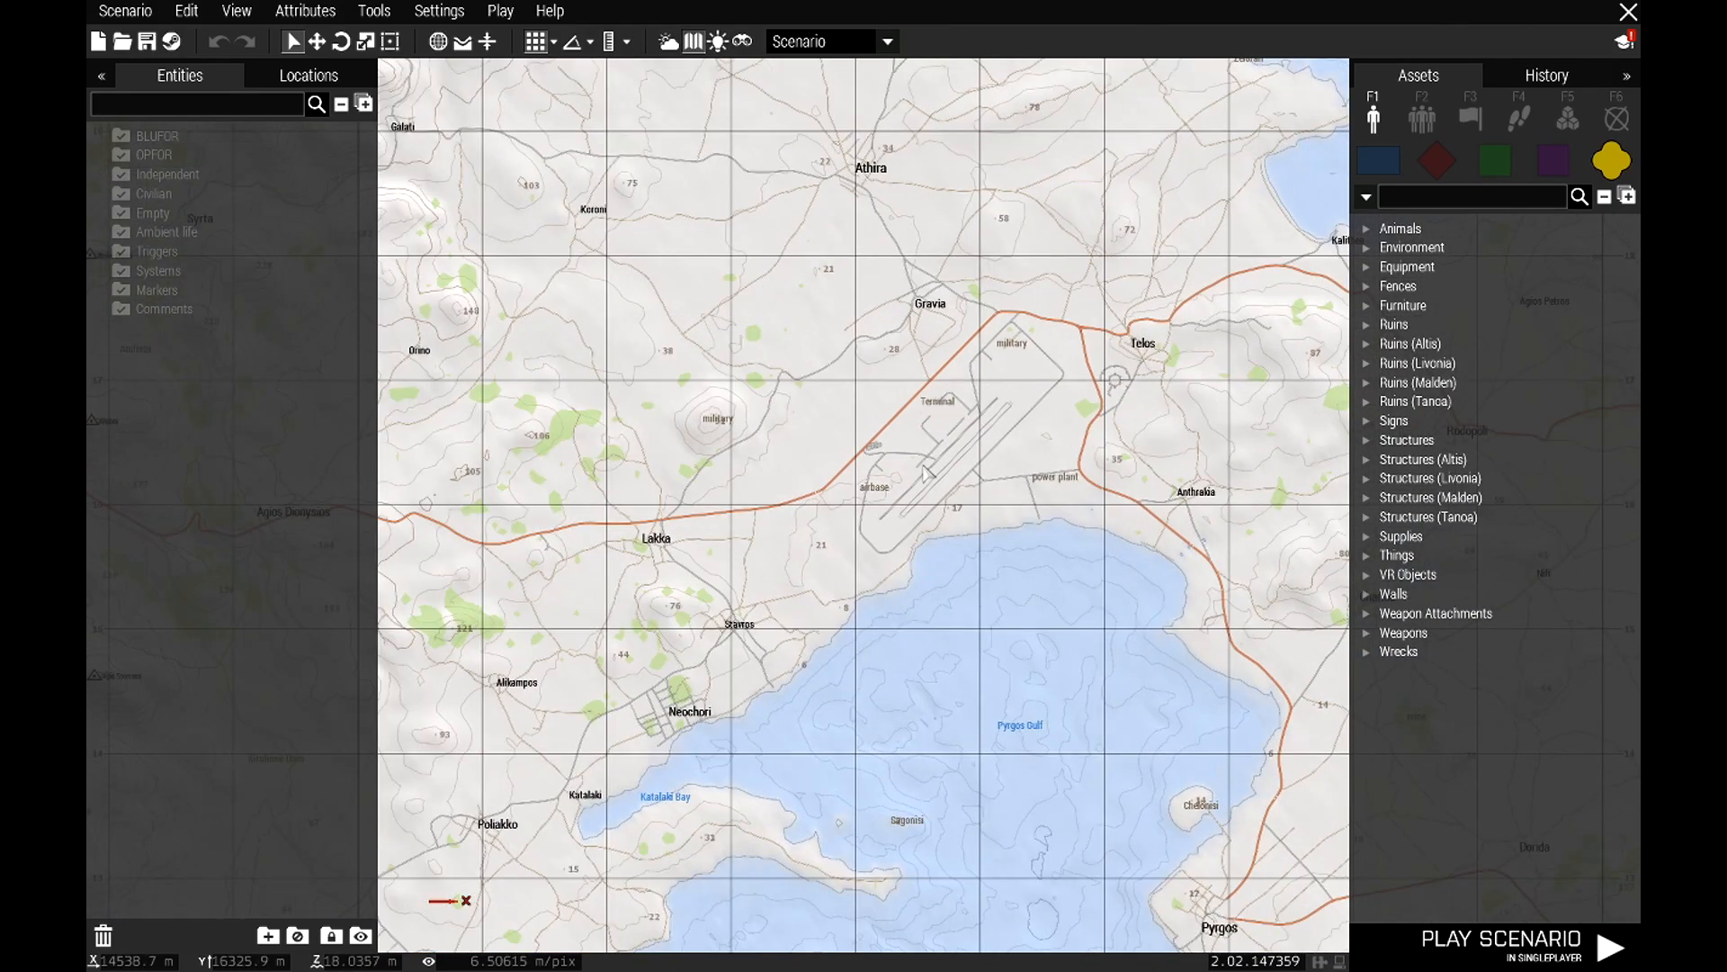
scroll(1032, 407, "up", 2)
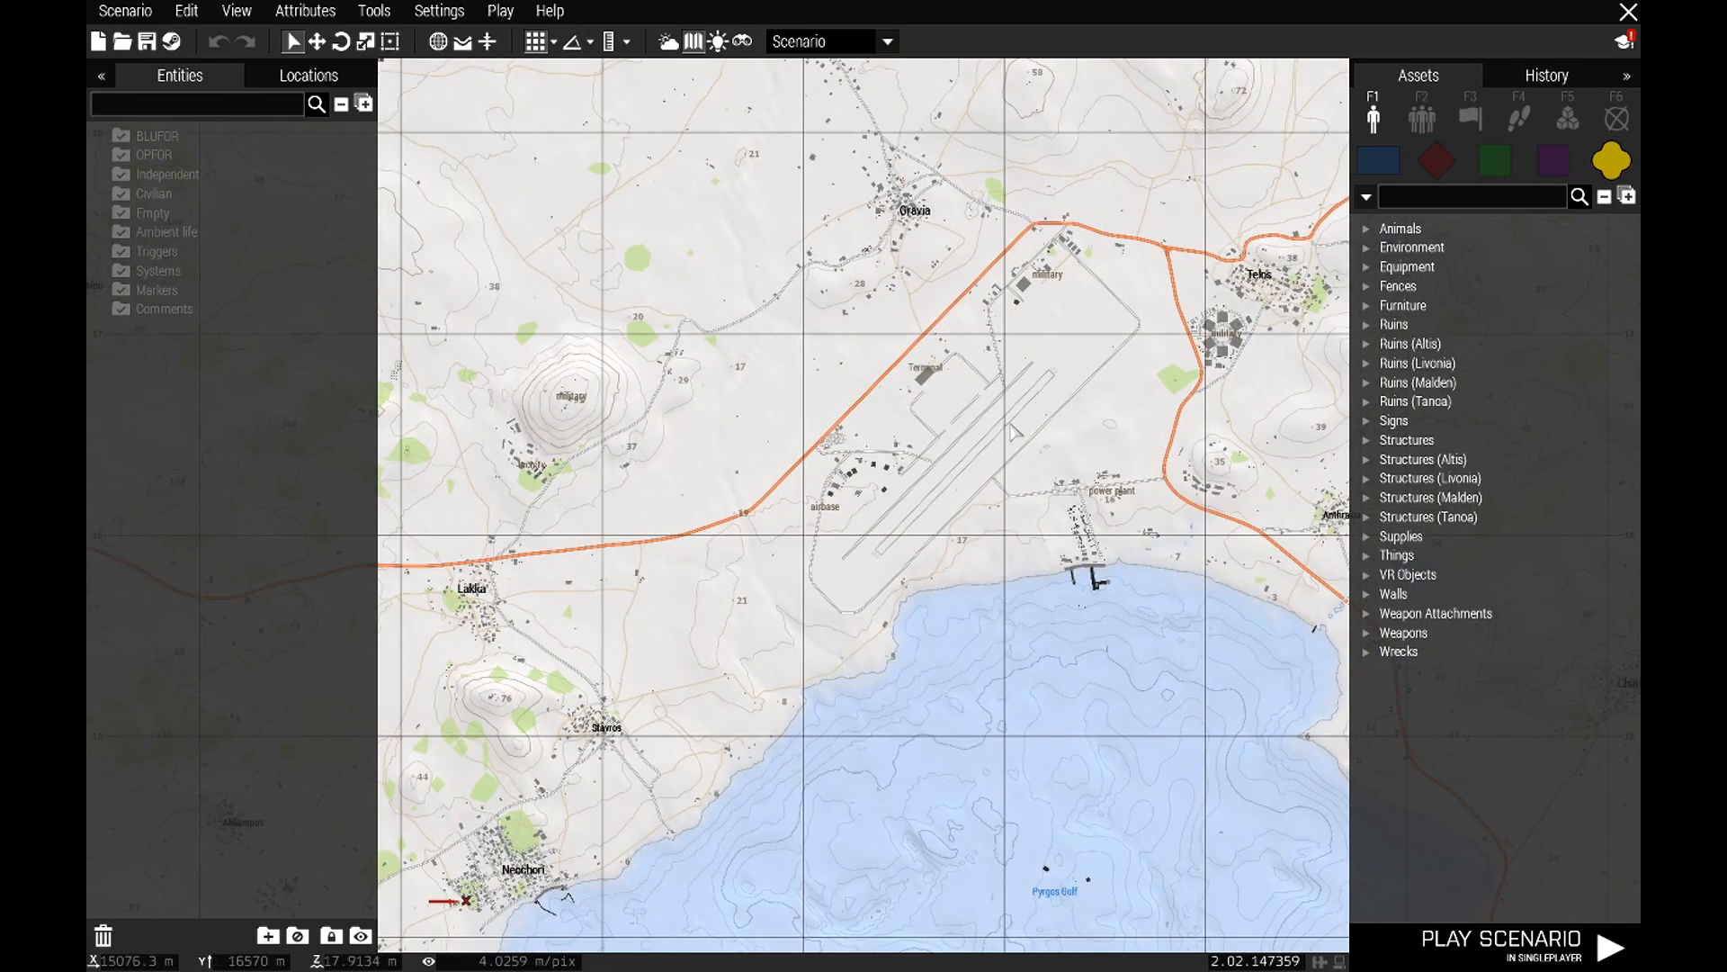
scroll(993, 498, "up", 1)
middle_click(993, 500)
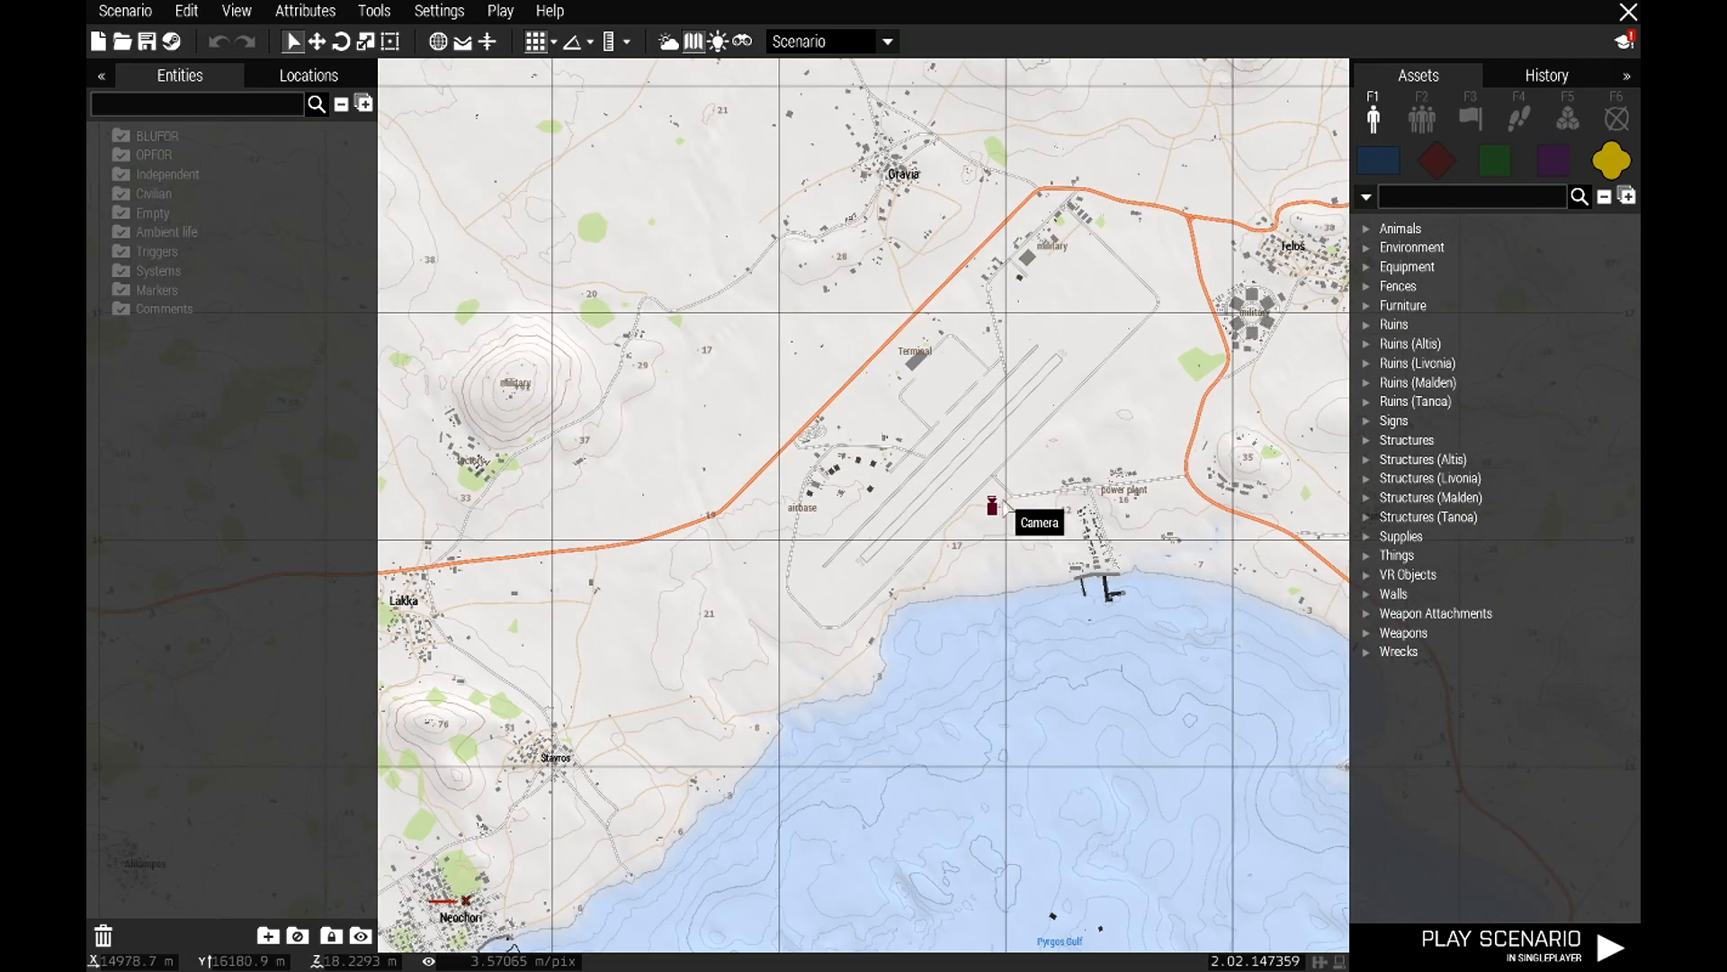
Move the 3D editor camera to the paved apron in front of the airfield's terminal building.
key("m")
right_click_drag(1011, 489, 860, 397)
key("w")
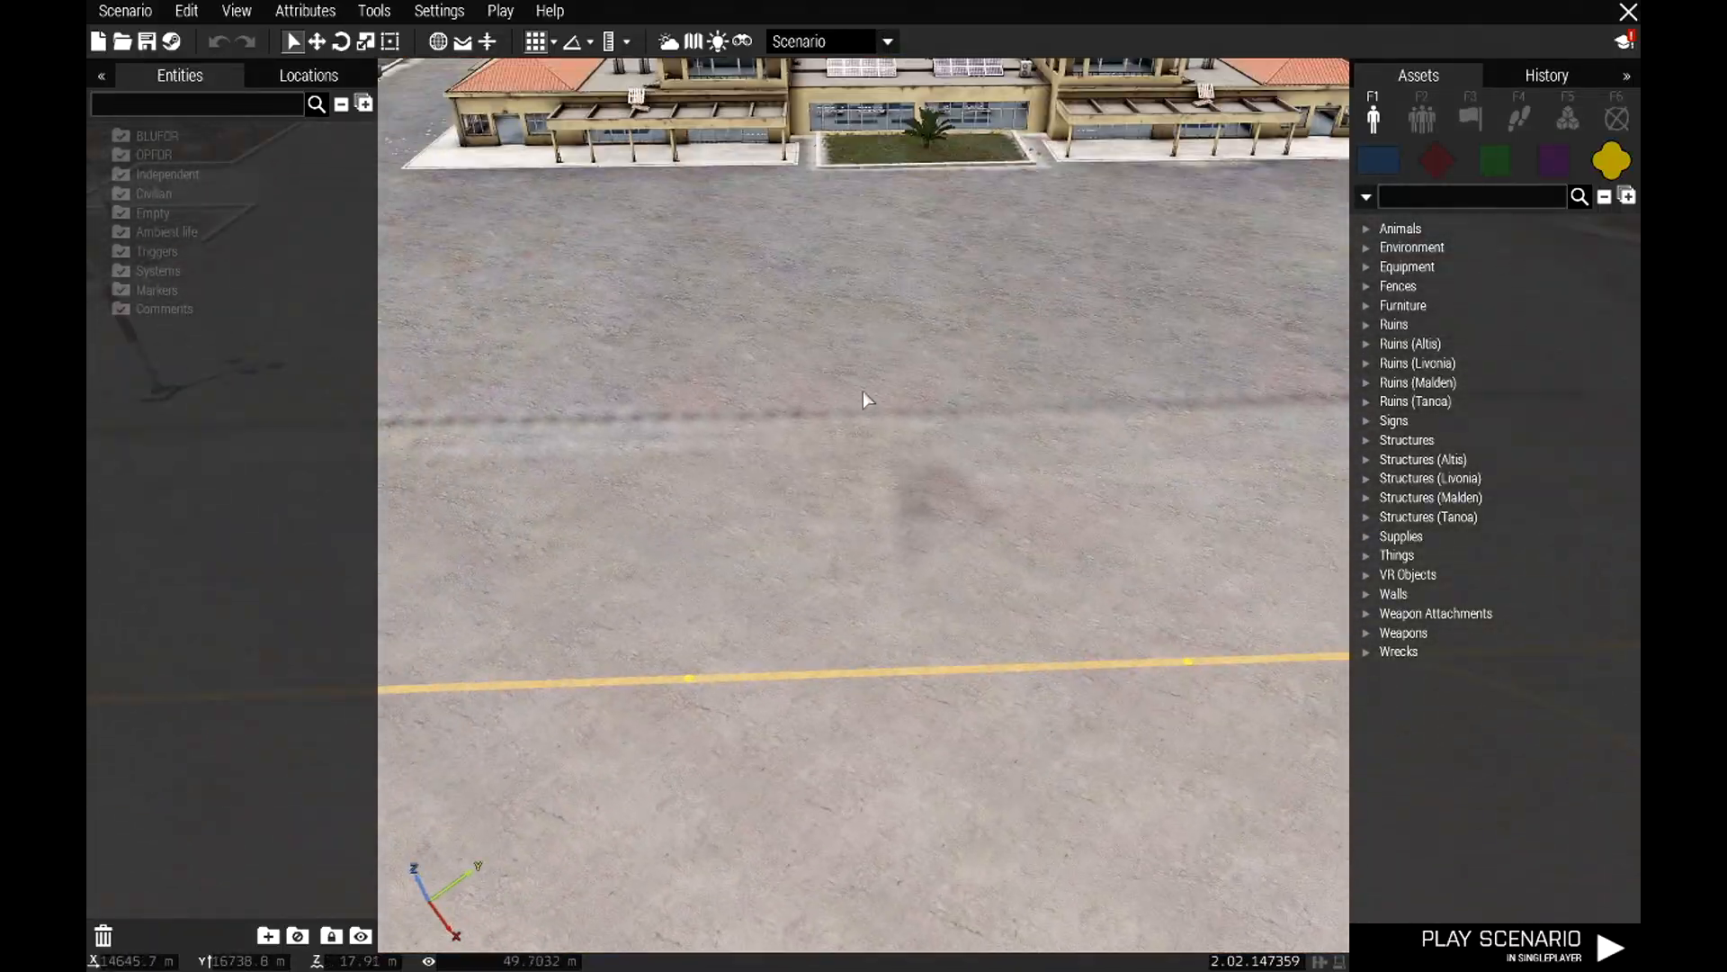
right_click_drag(921, 281, 914, 385)
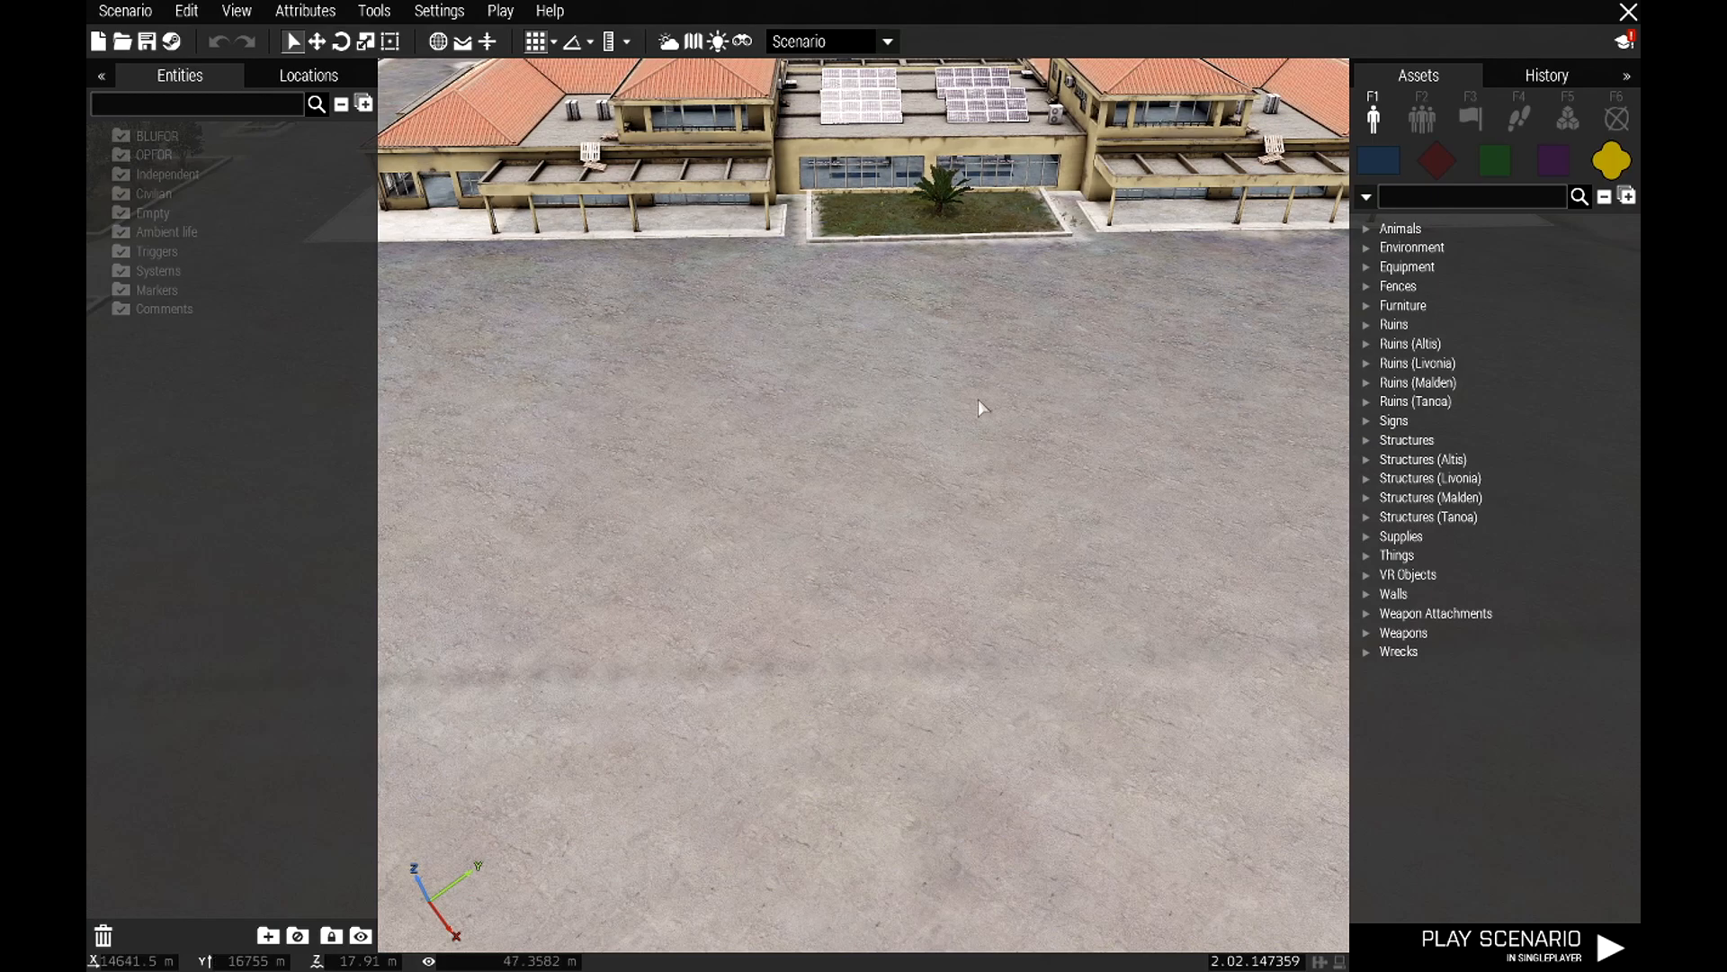
On the map, log the position of the open apron just southeast of the terminal building to the clipboard.
key("m")
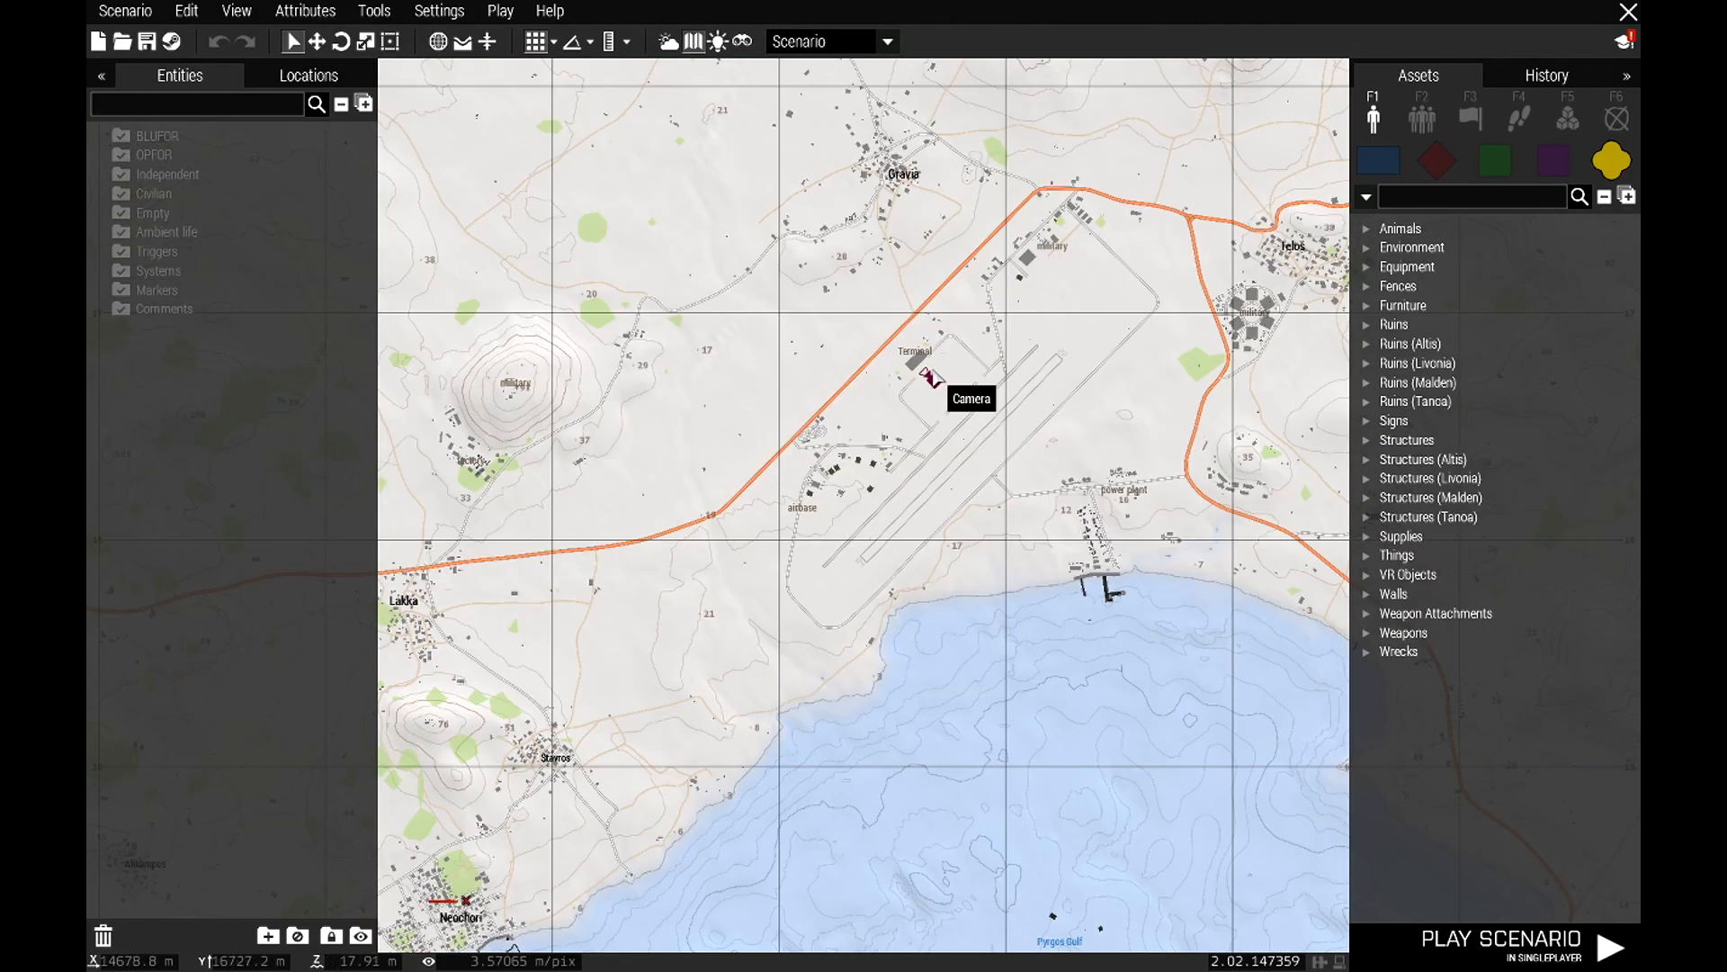
scroll(926, 383, "up", 5)
scroll(918, 345, "up", 4)
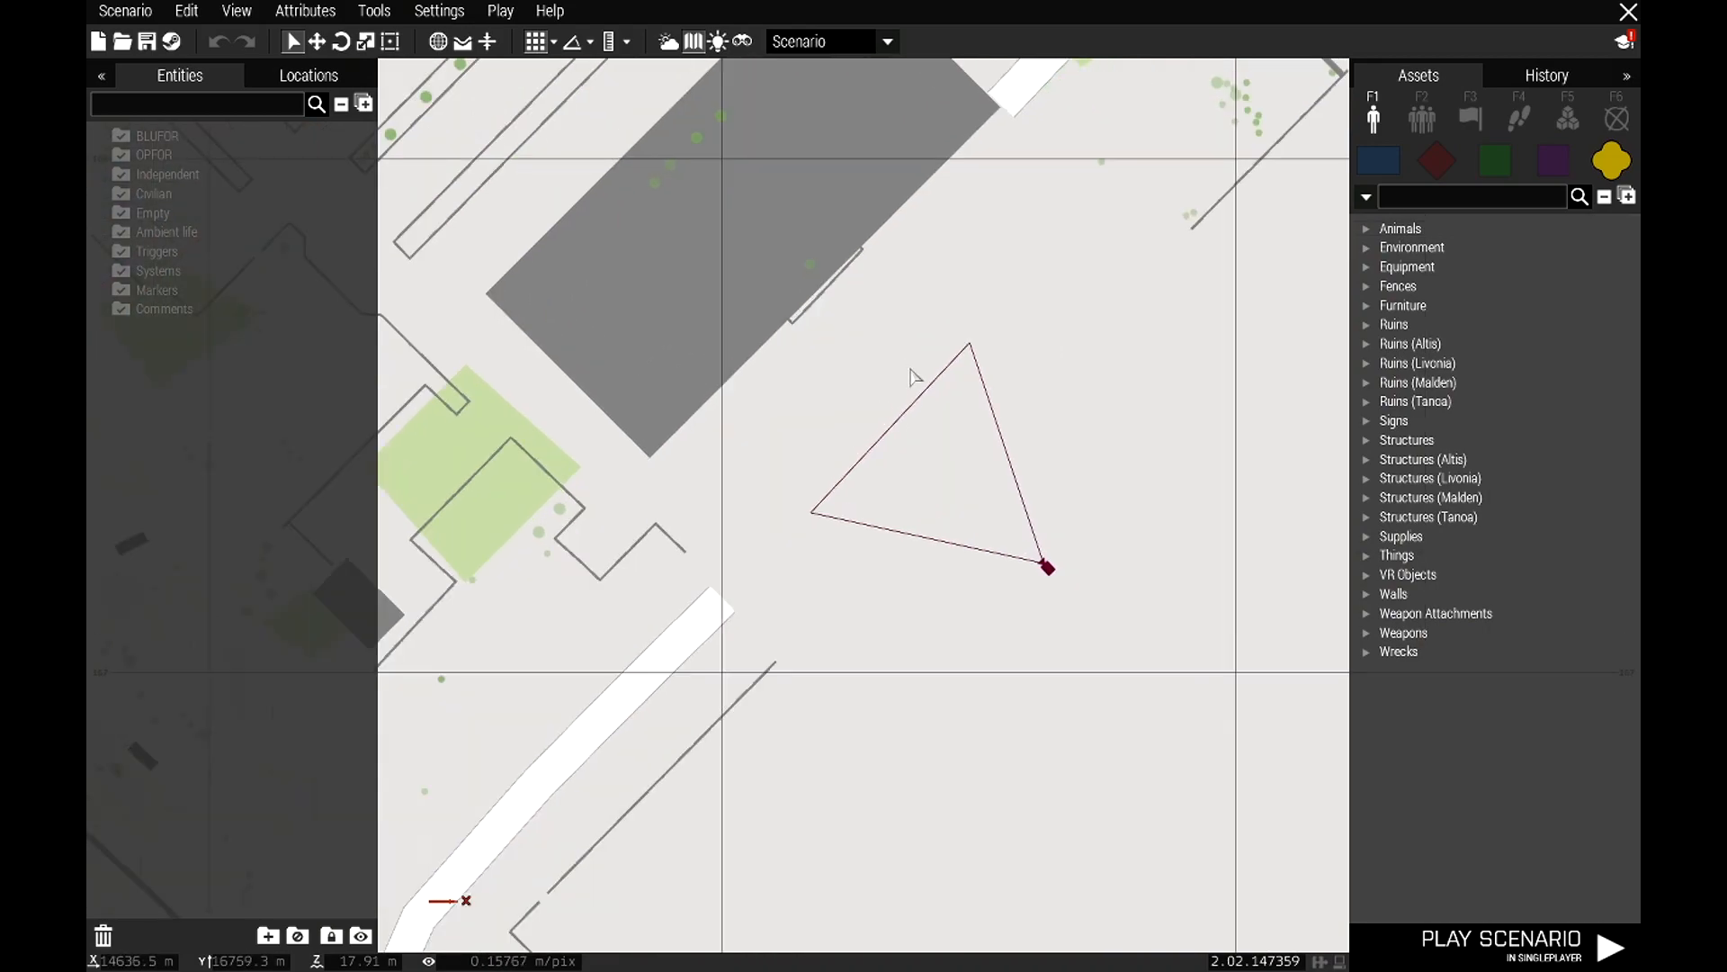
right_click(911, 369)
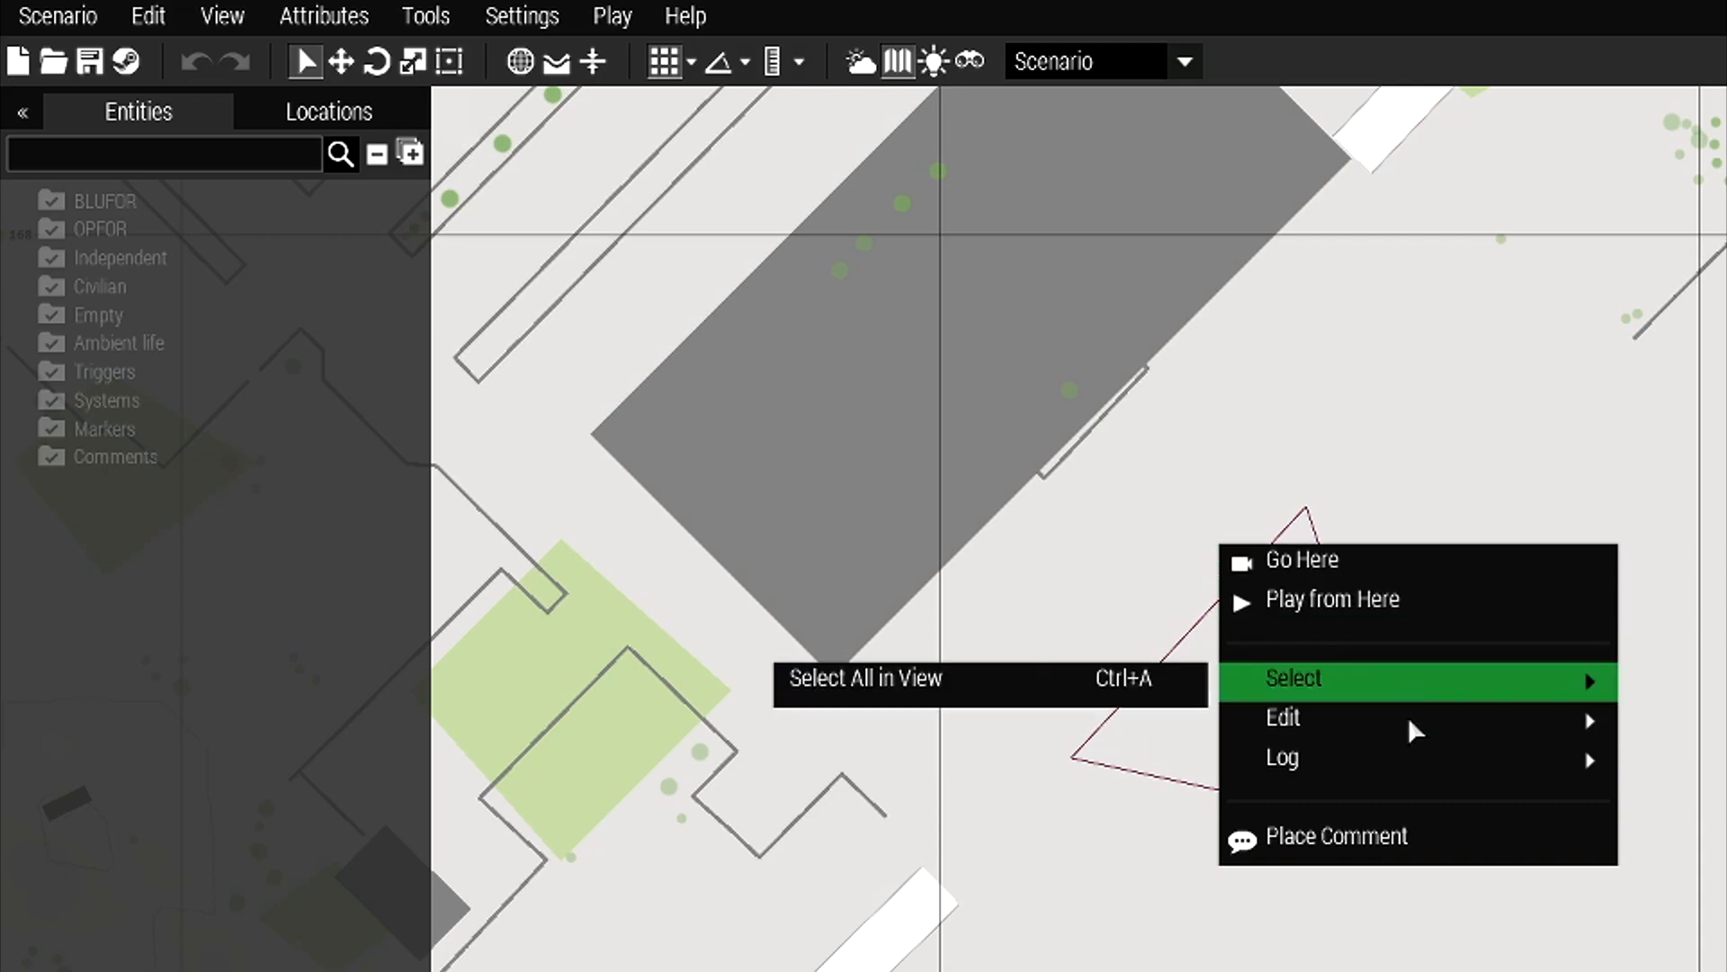
mouse_move(1396, 759)
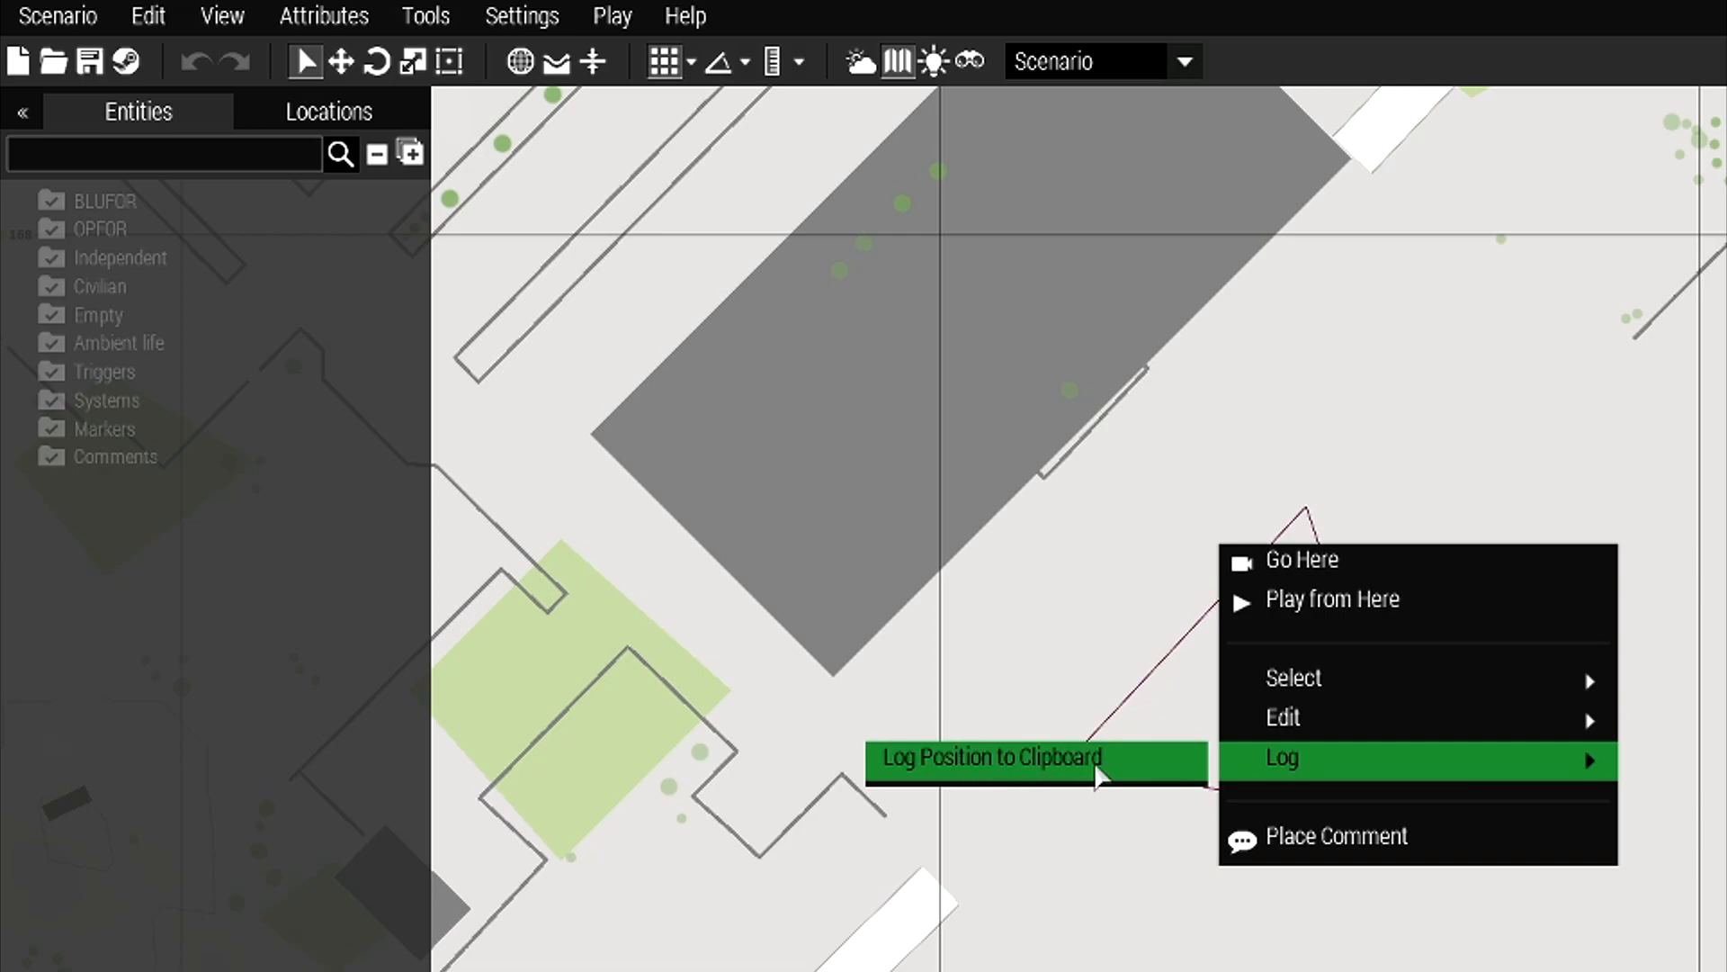
left_click(1046, 760)
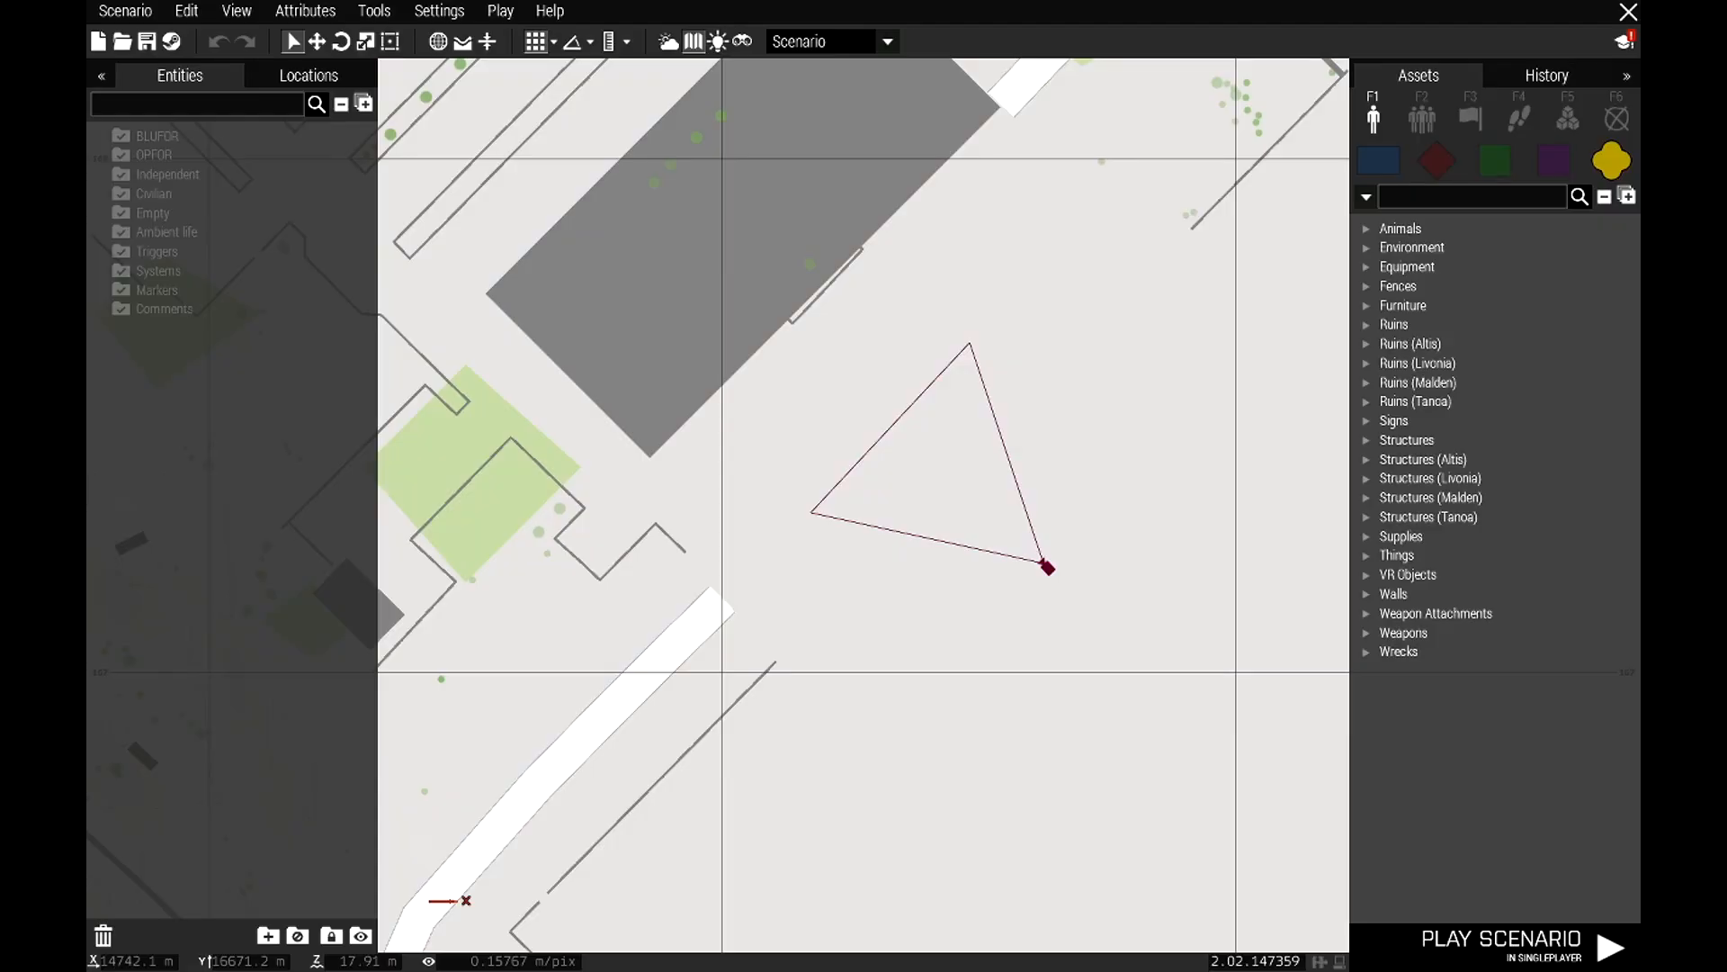
Look over the whole Altis map and examine the southeastern peninsula around Panagia, Feres and Selakano.
left_click_drag(670, 940, 897, 693)
scroll(897, 693, "down", 15)
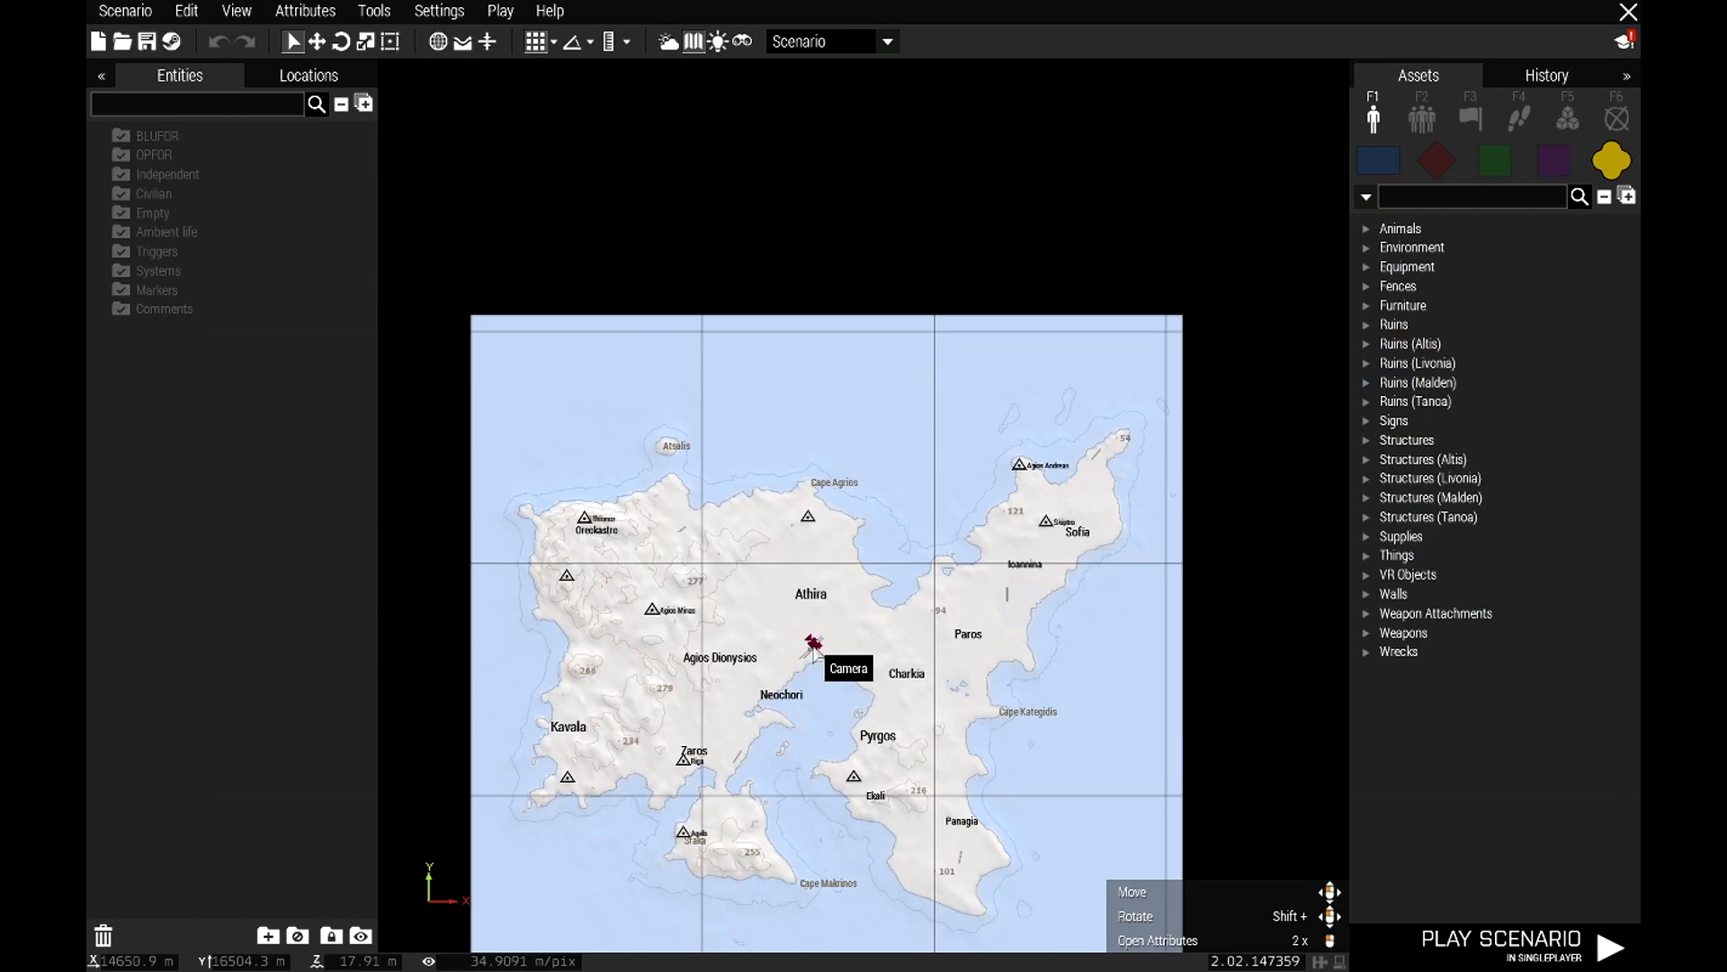
right_click_drag(845, 660, 879, 535)
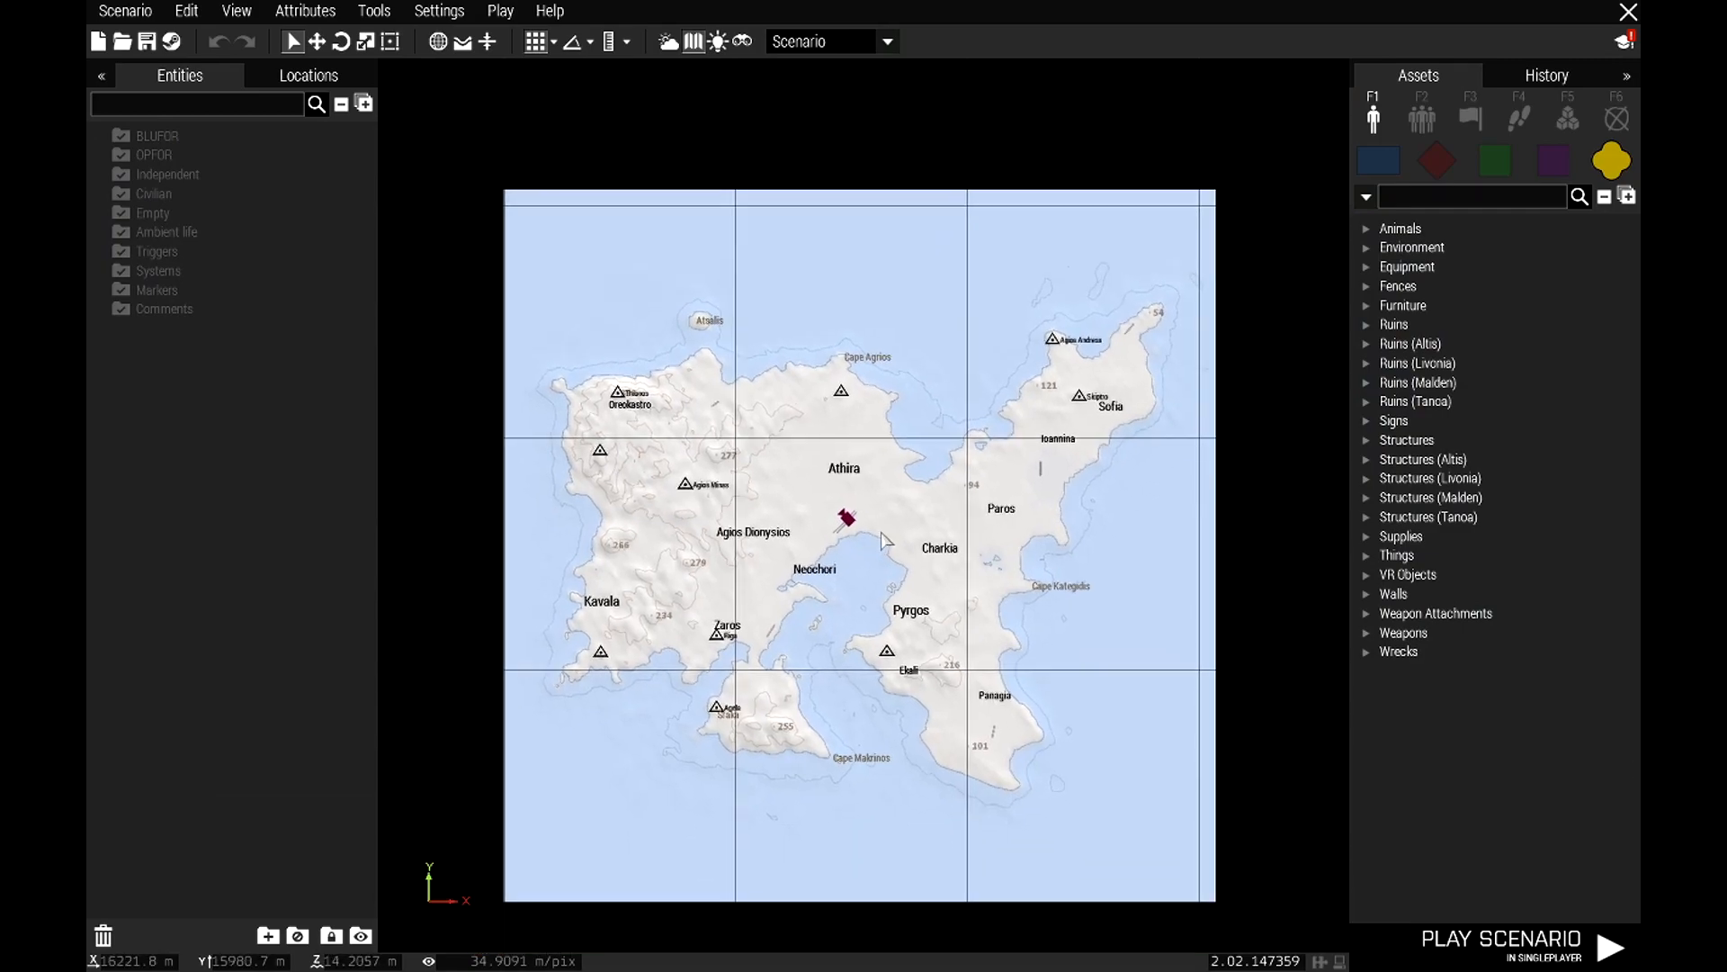
right_click_drag(905, 663, 917, 633)
scroll(864, 639, "up", 2)
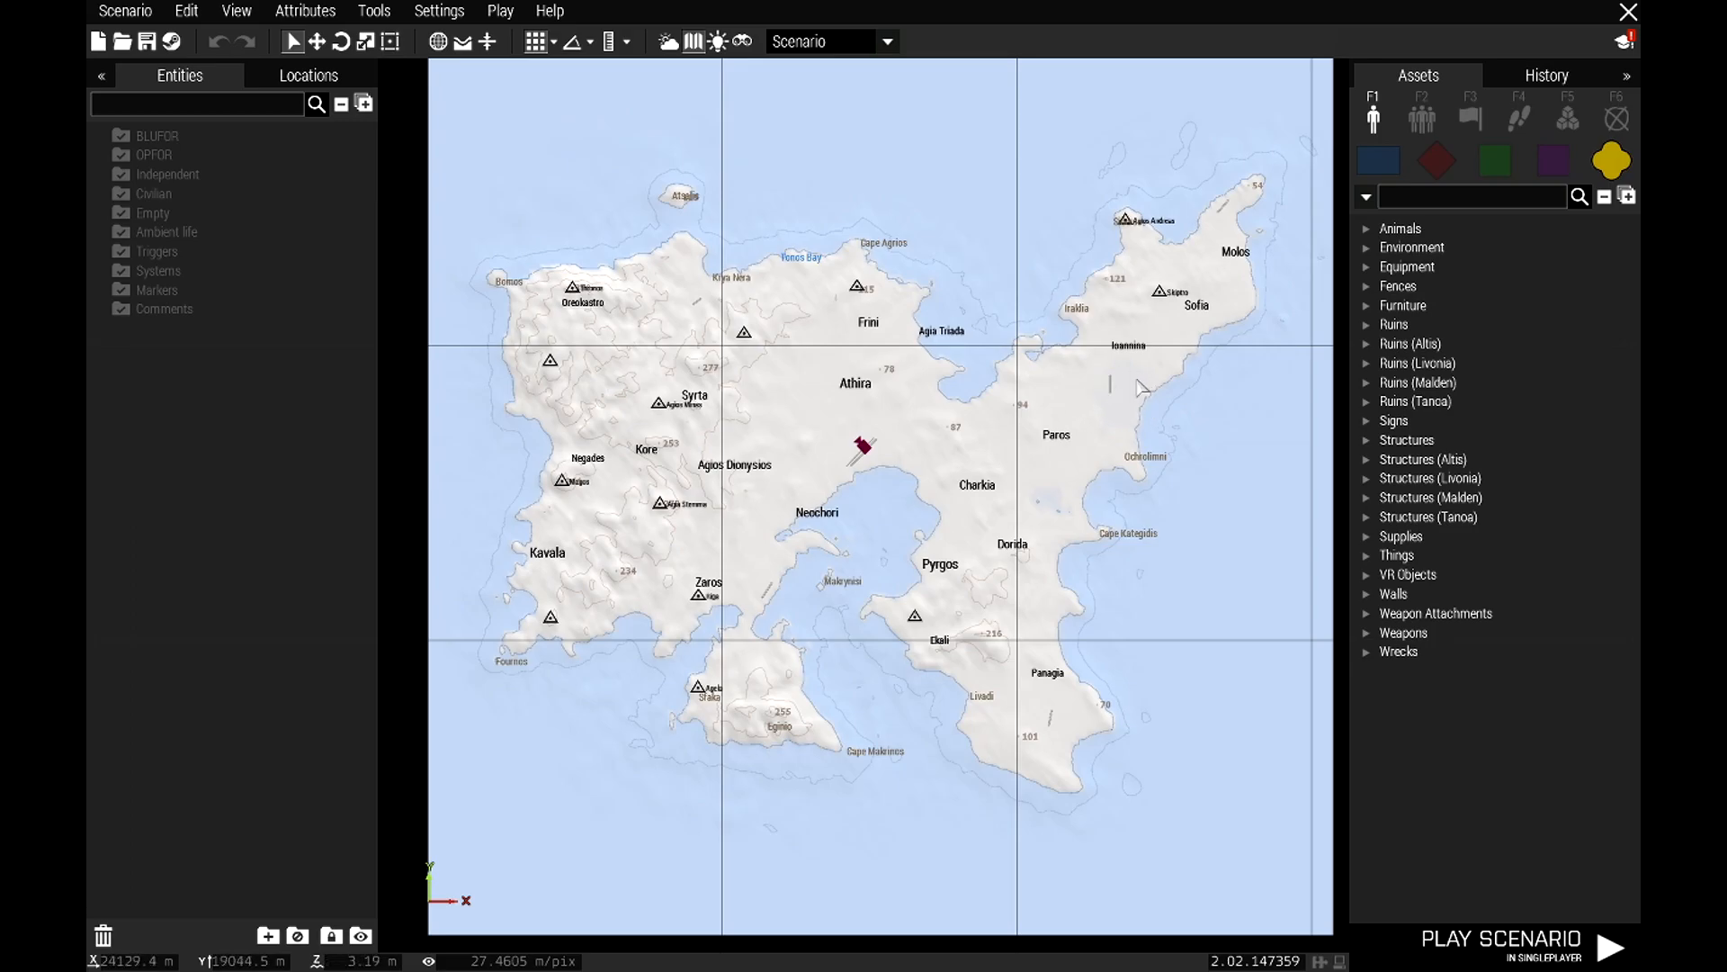
right_click_drag(1144, 393, 1131, 419)
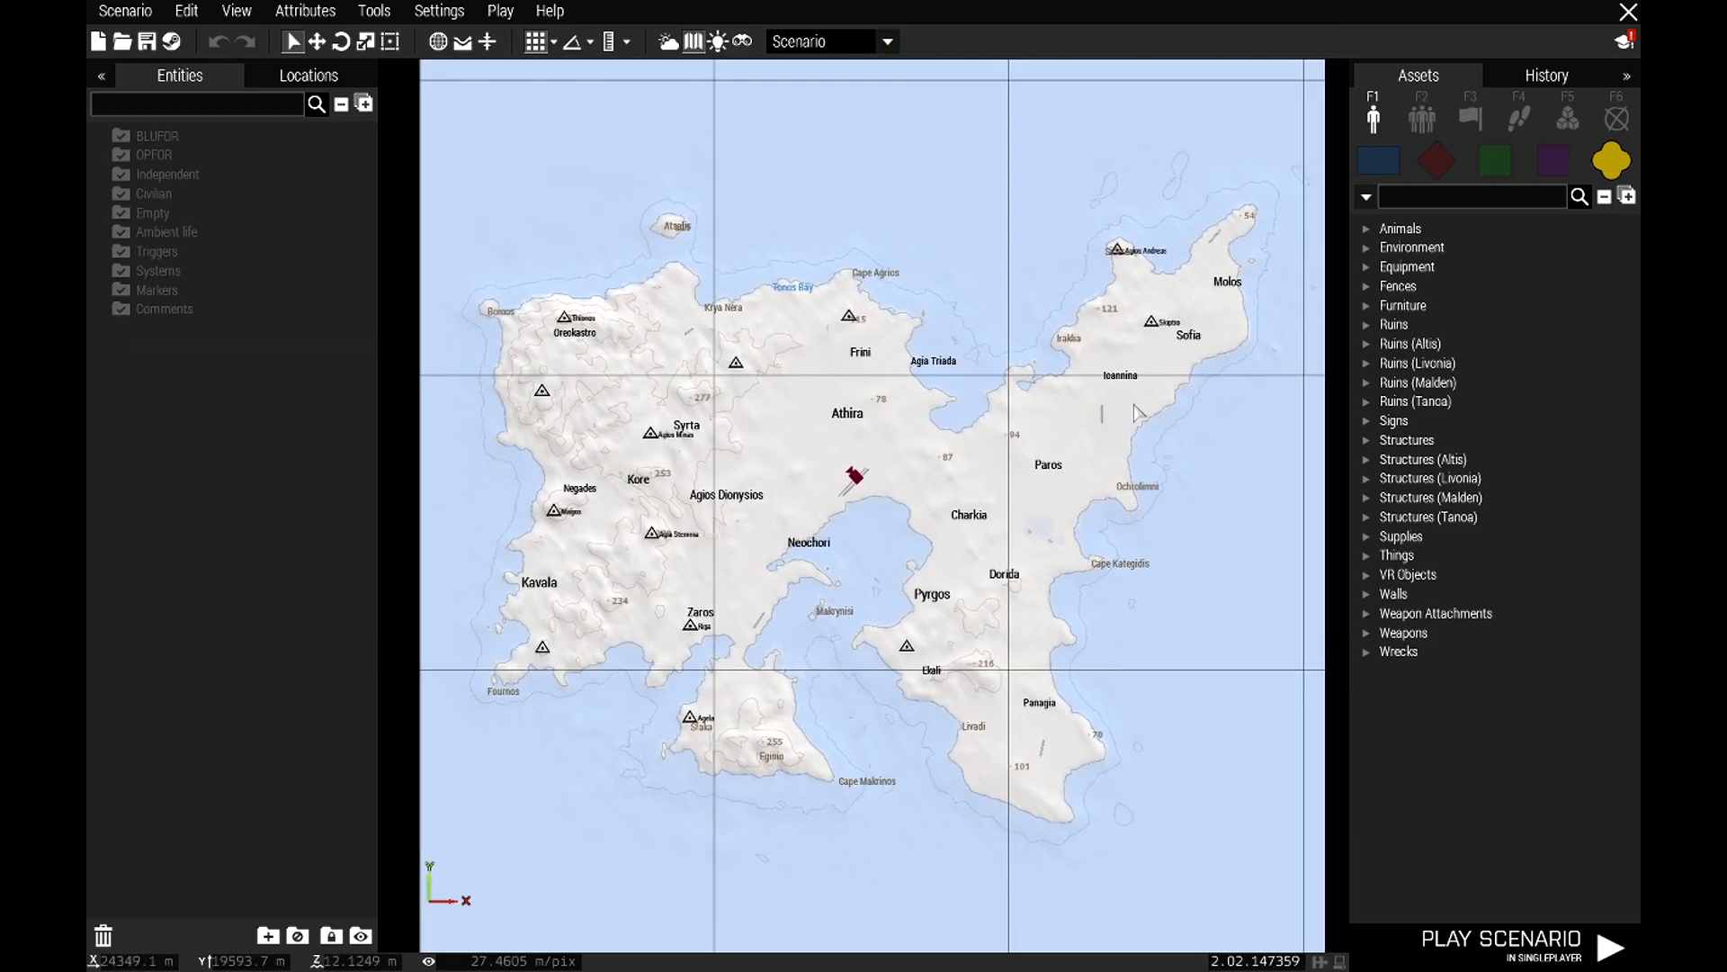
scroll(1030, 730, "up", 2)
scroll(1034, 731, "up", 2)
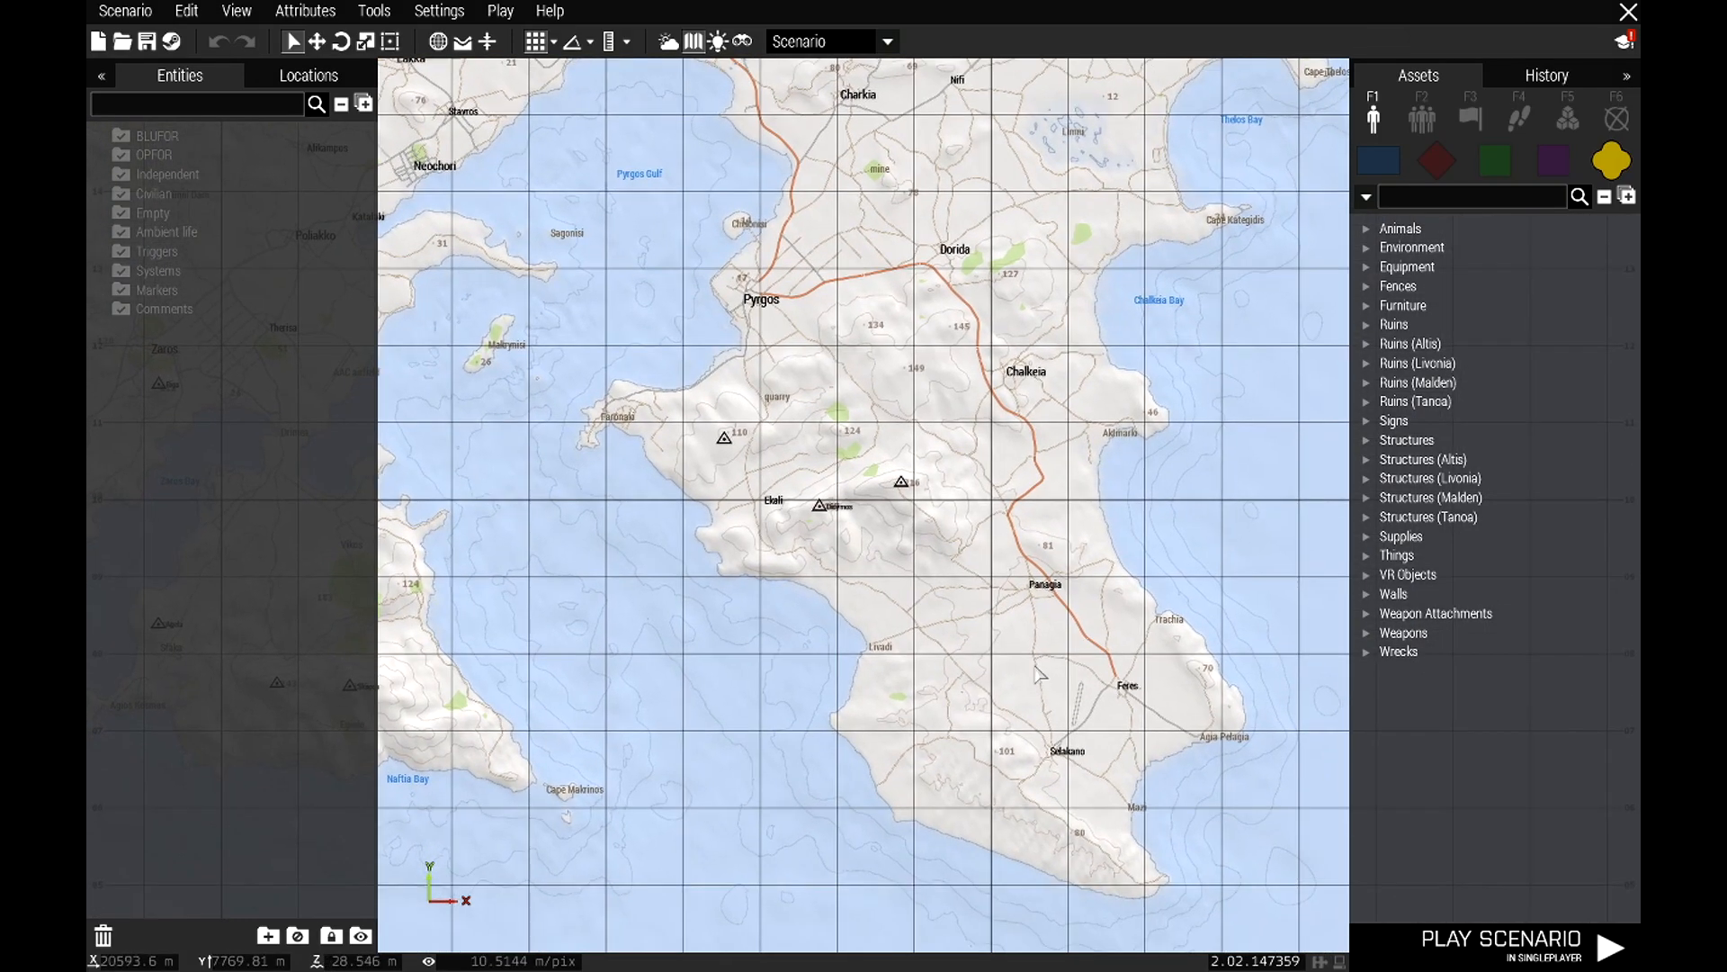
right_click_drag(1045, 619, 1043, 590)
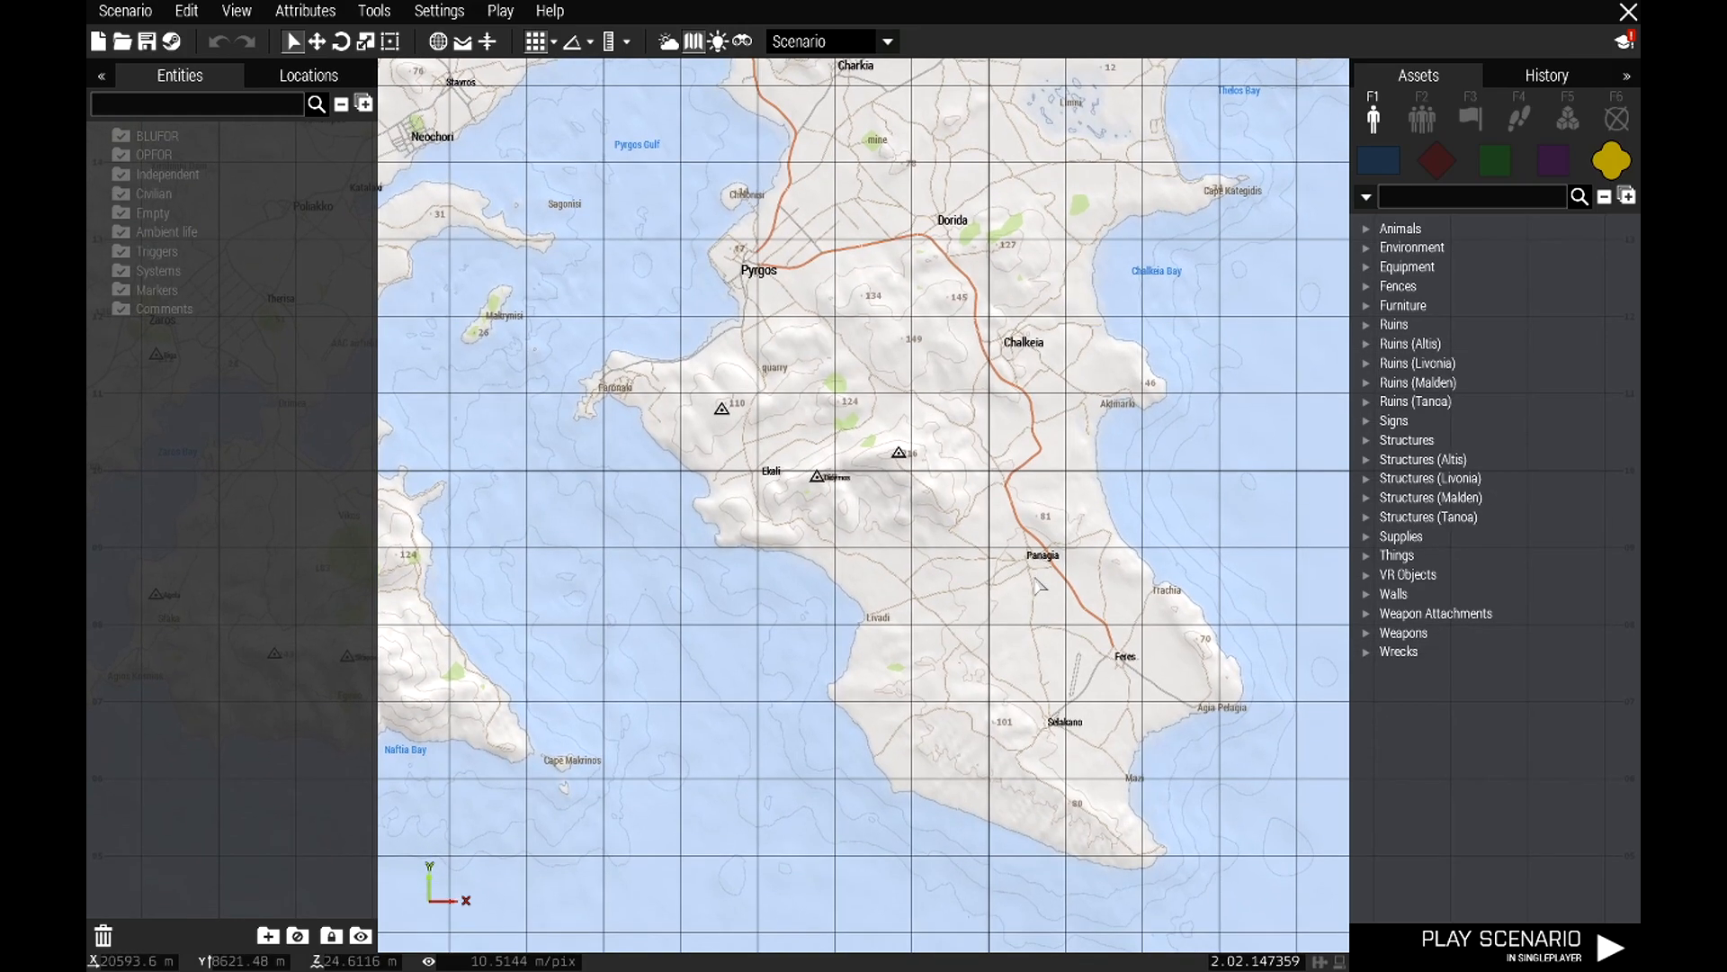
scroll(1057, 585, "down", 2)
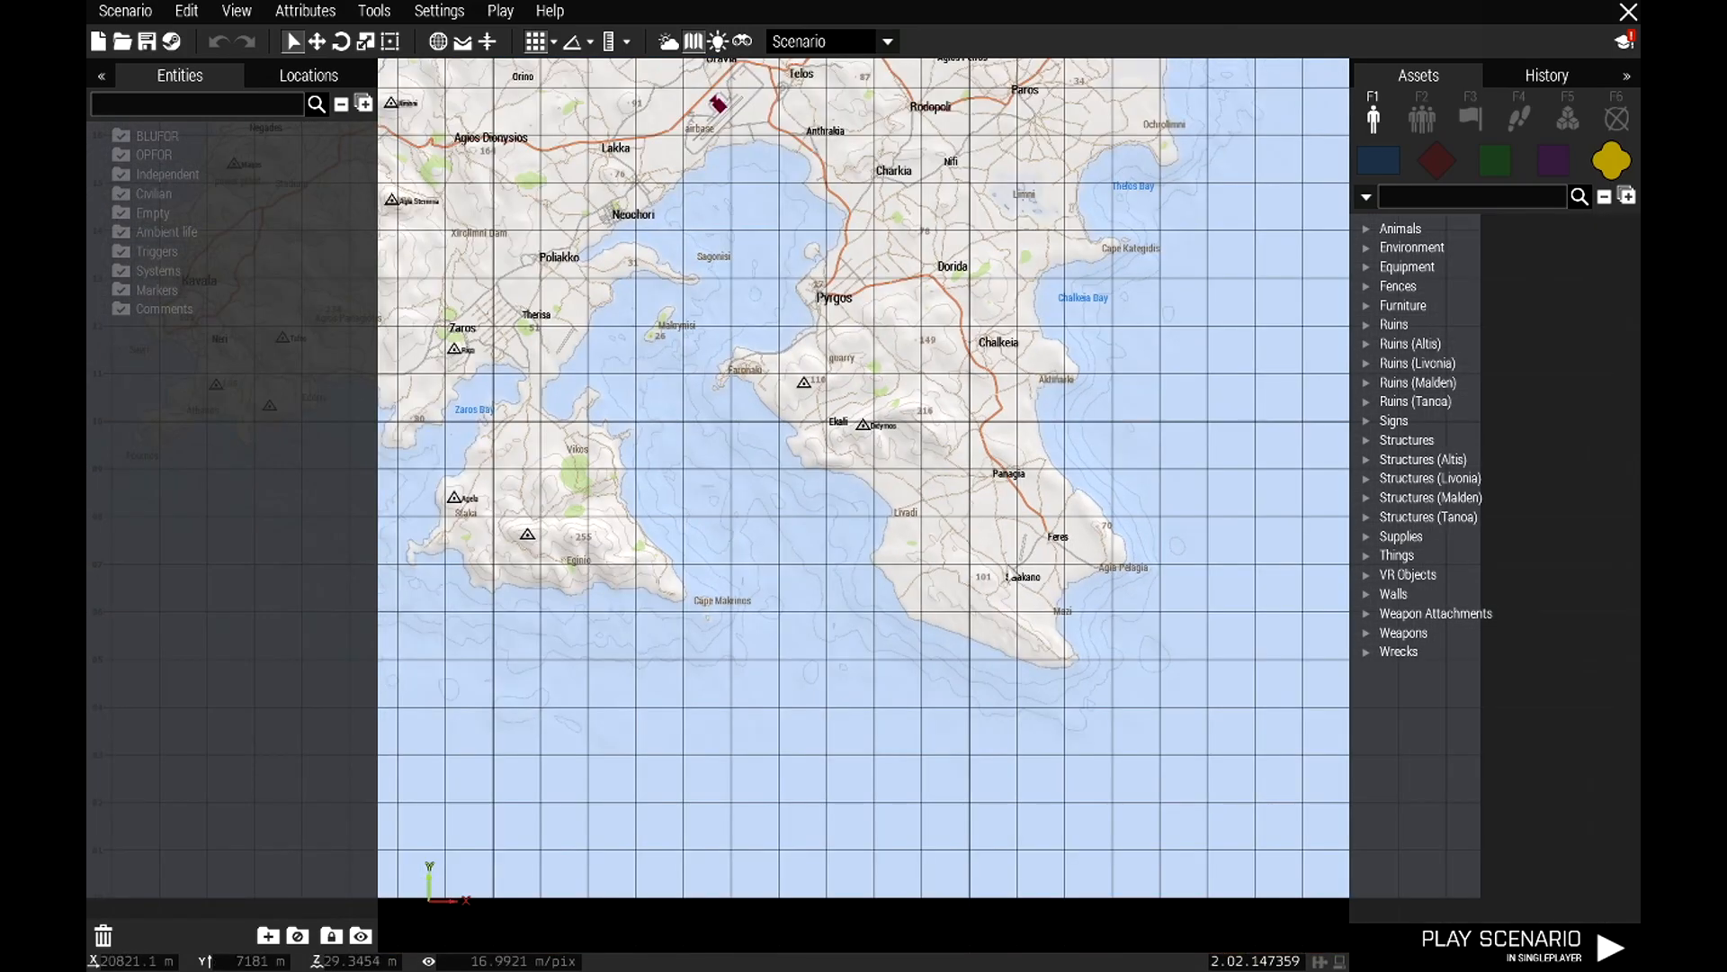
Log a position in the open sea near the map's far southeastern corner to the clipboard.
right_click_drag(1025, 607, 898, 495)
right_click_drag(1143, 690, 1022, 618)
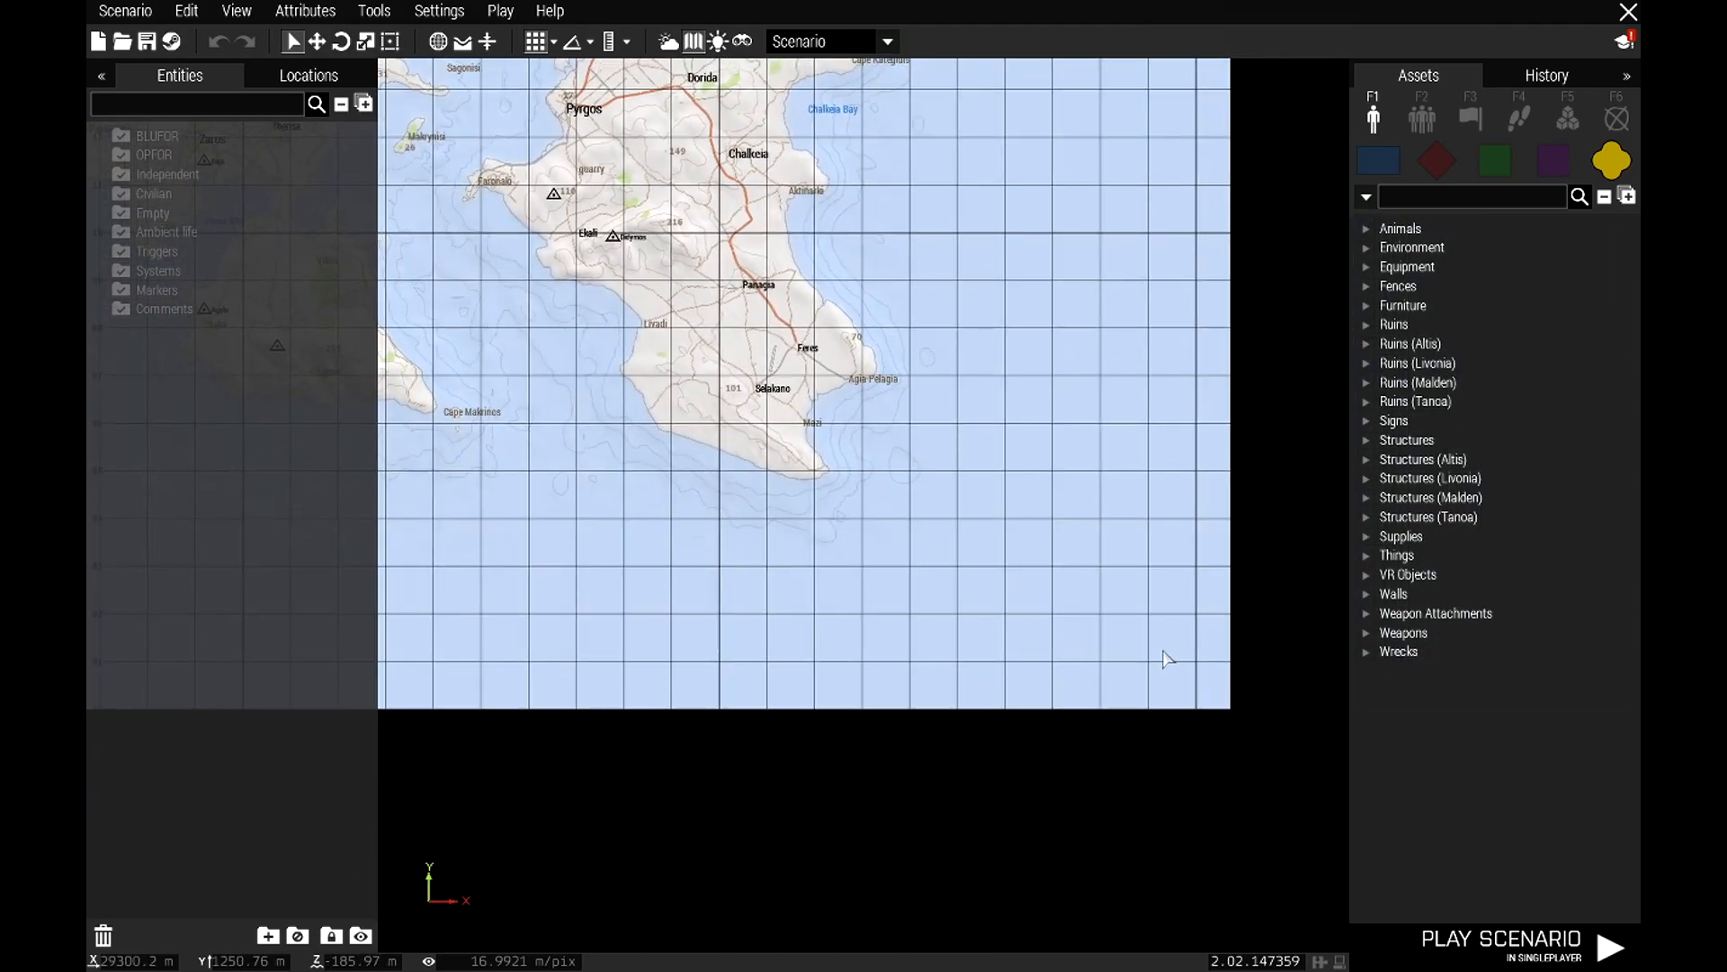
right_click(1167, 660)
mouse_move(1204, 788)
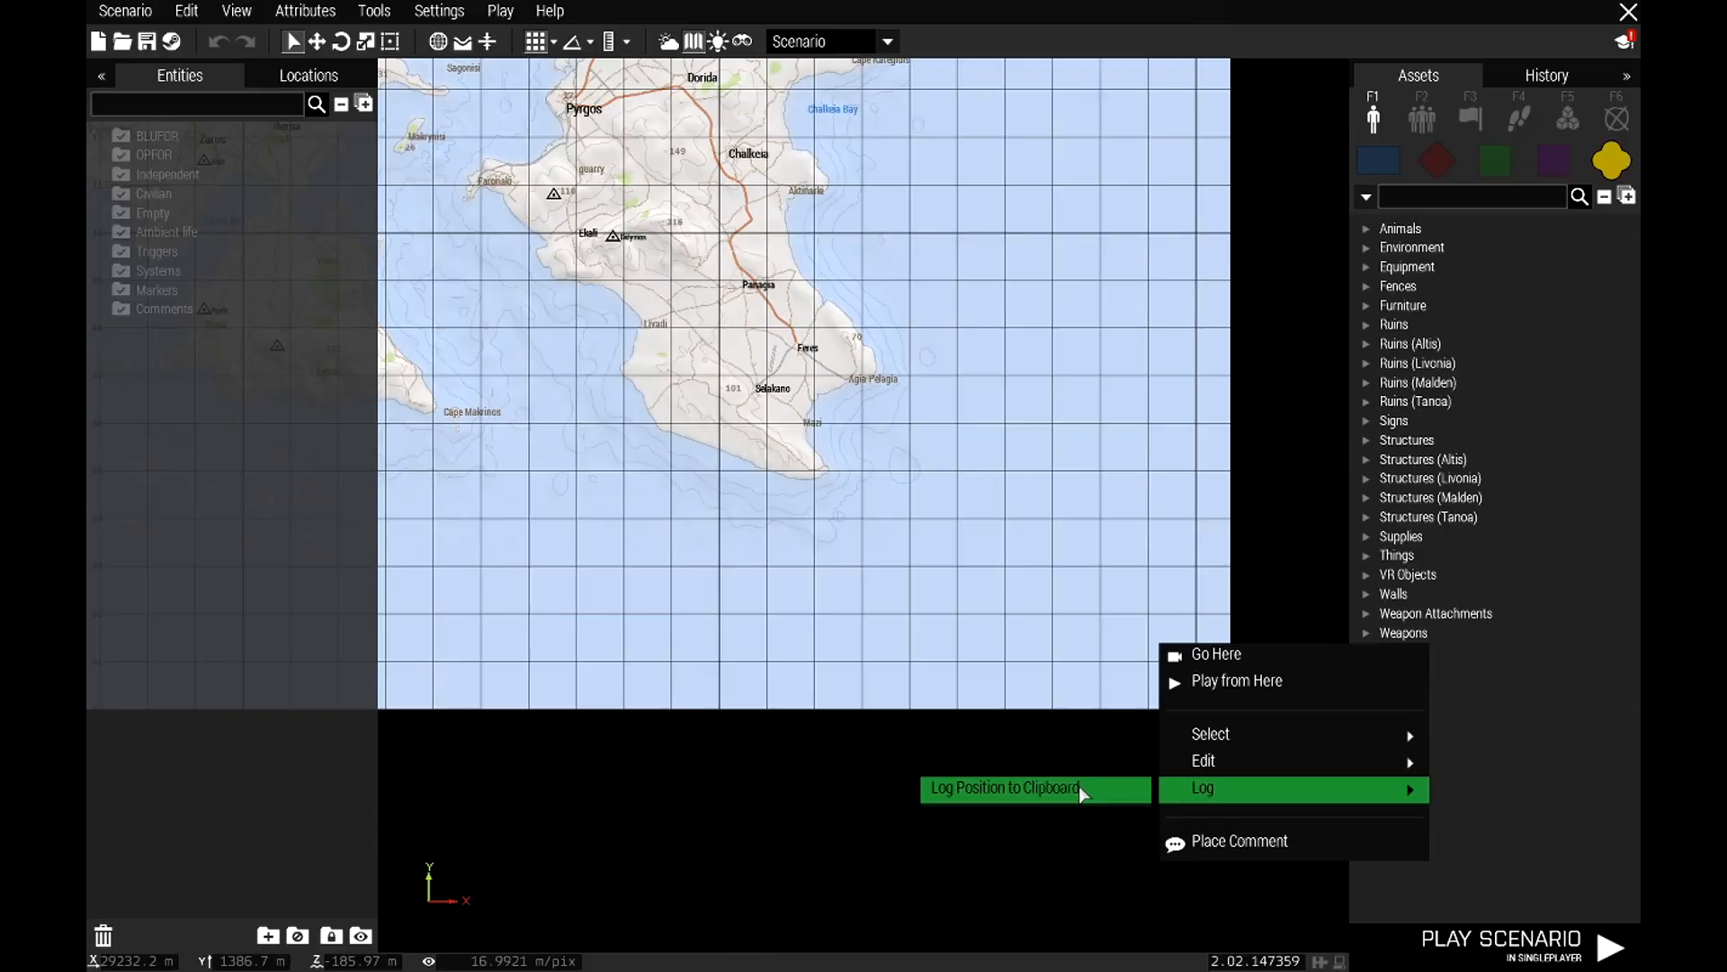
left_click(692, 648)
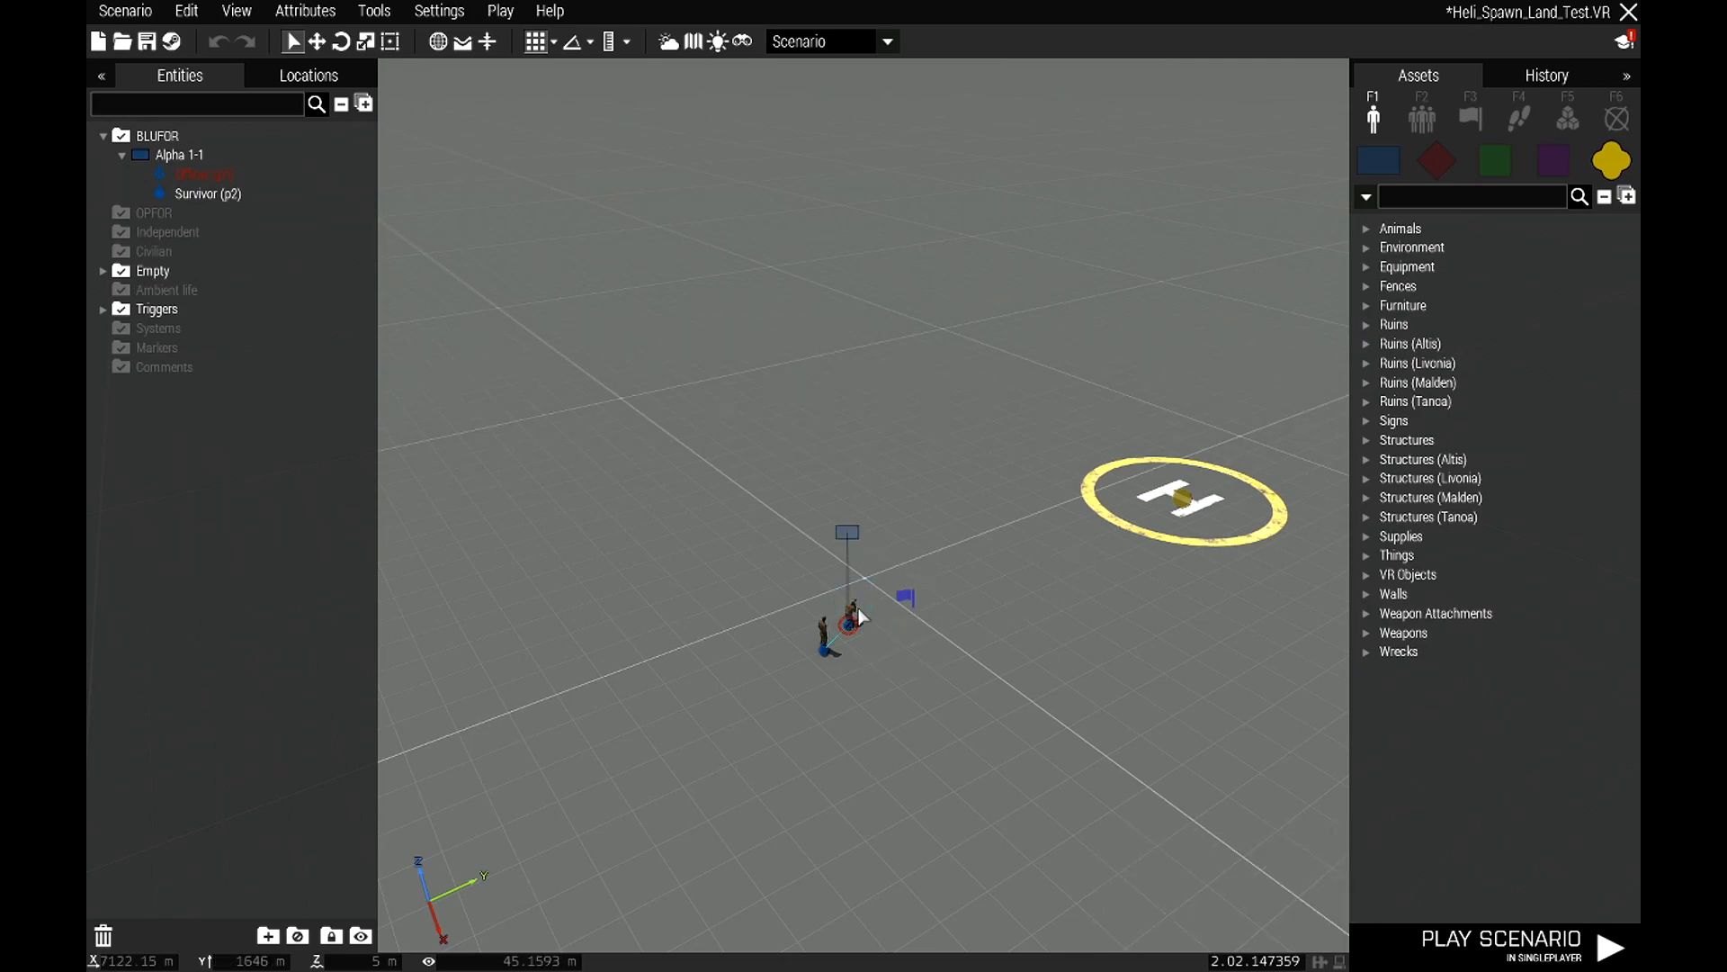
Review the attributes and init code of the Officer unit p1 in the Heli_Spawn_Land_Test scenario, leaving without saving changes.
double_click(851, 619)
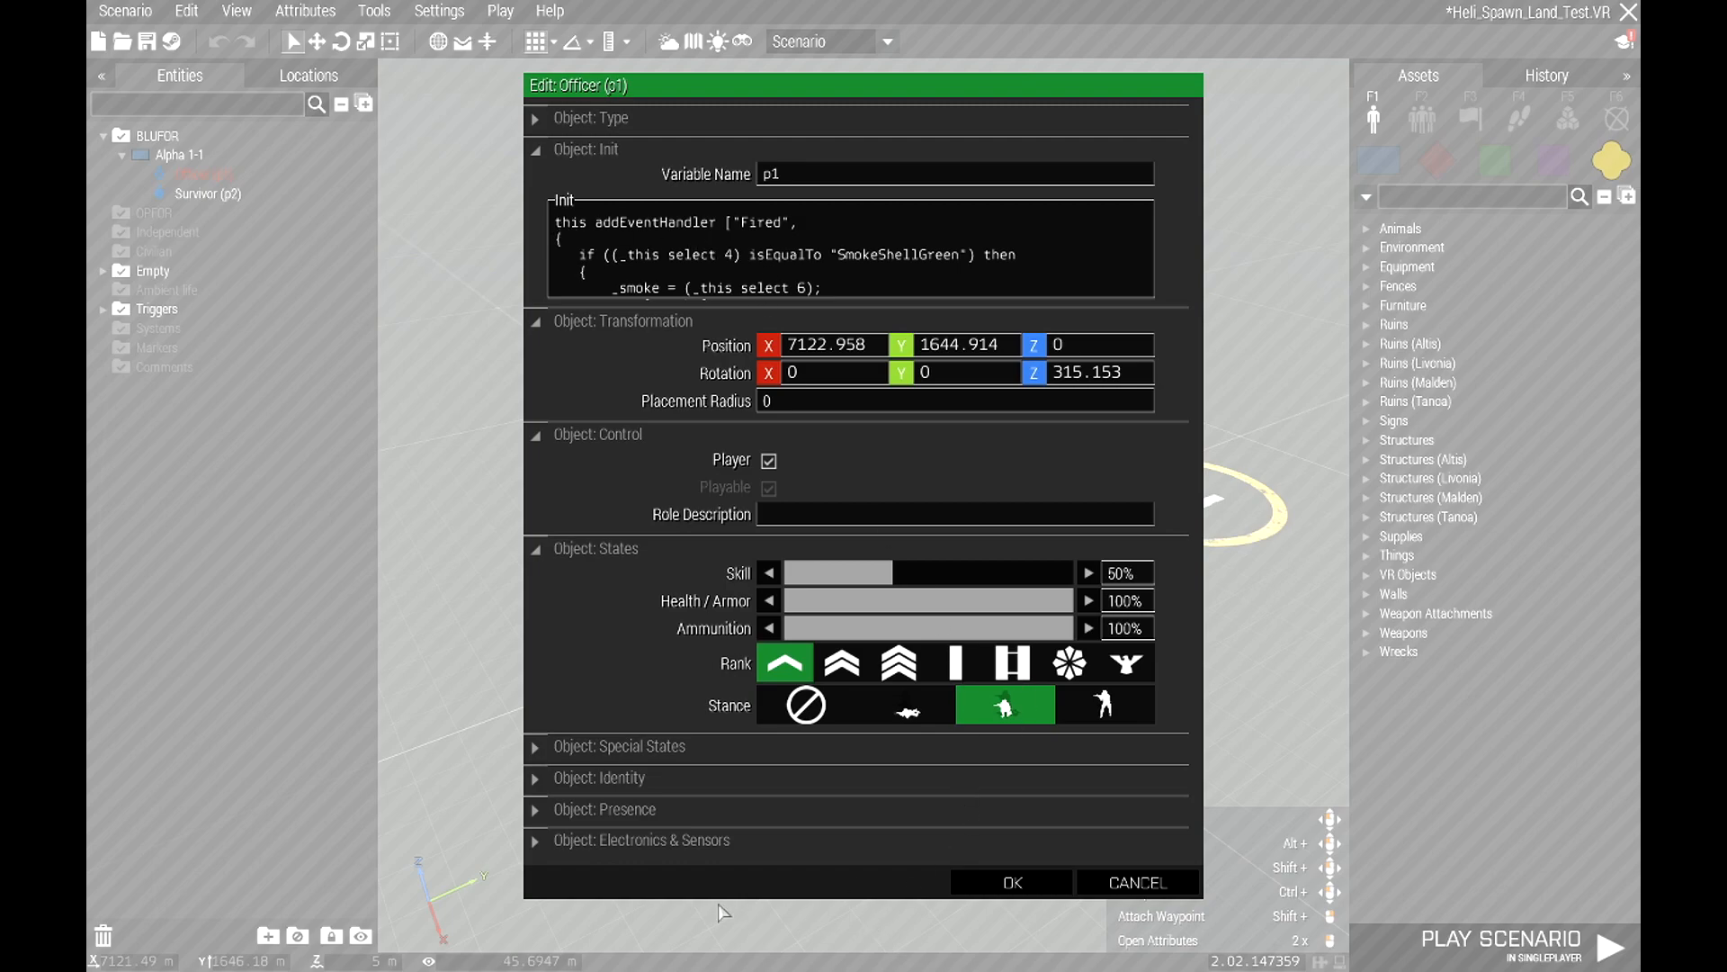
left_click(1126, 883)
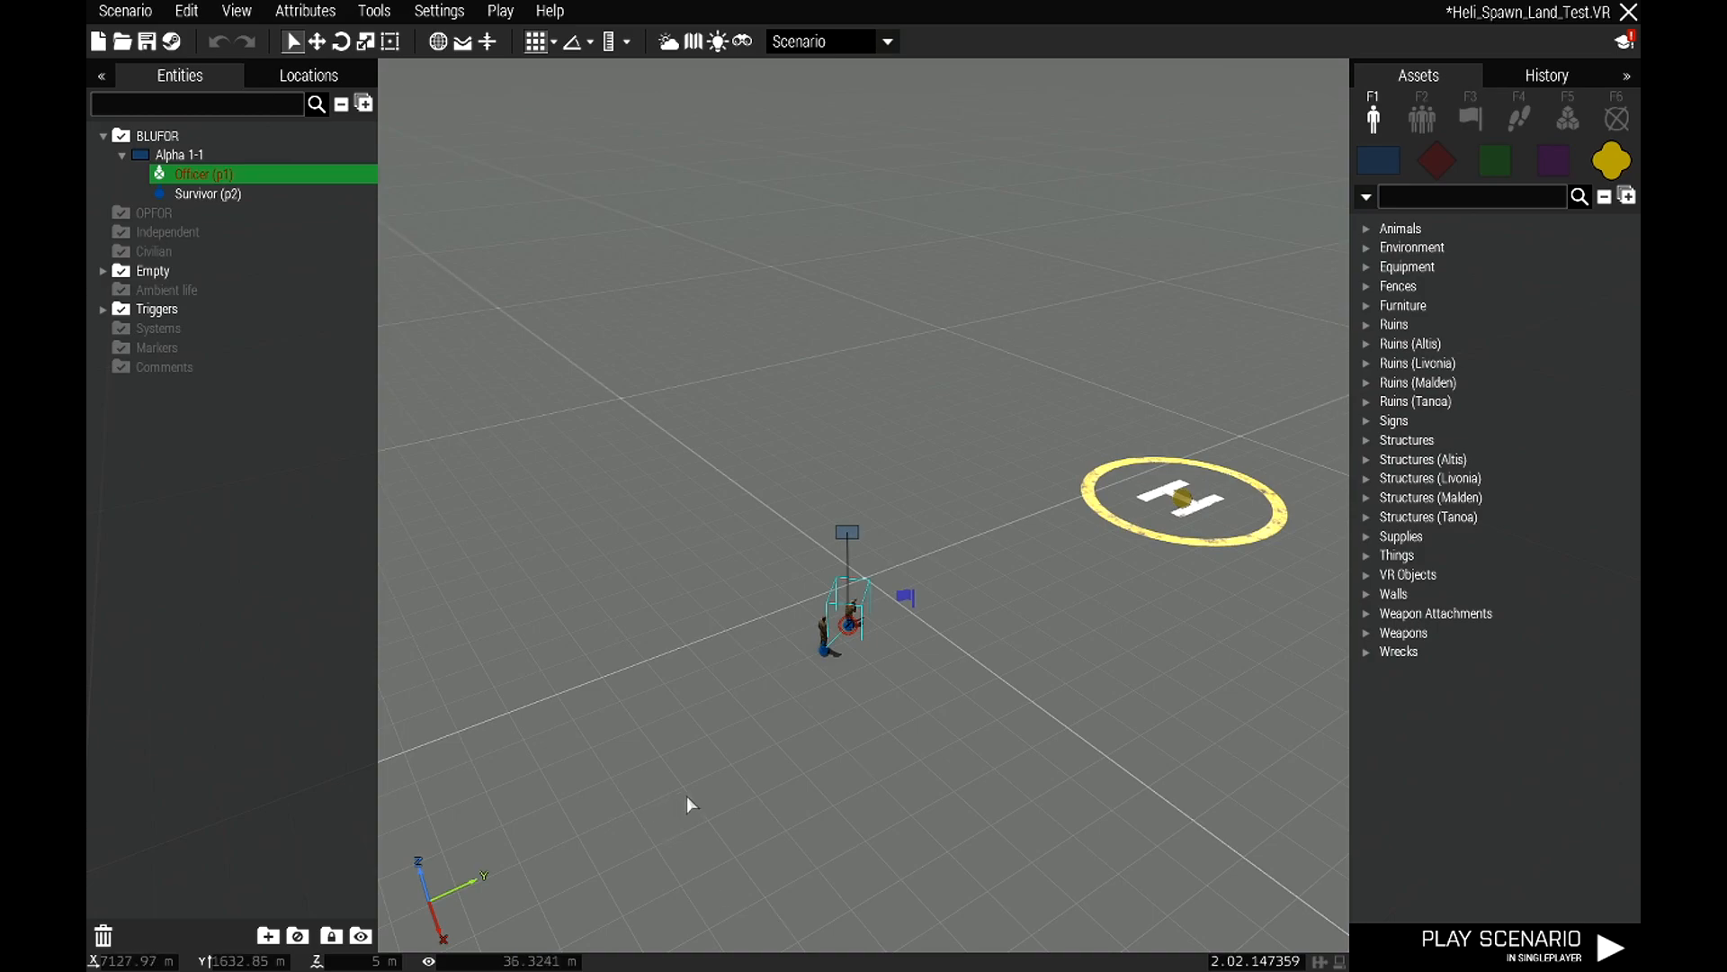